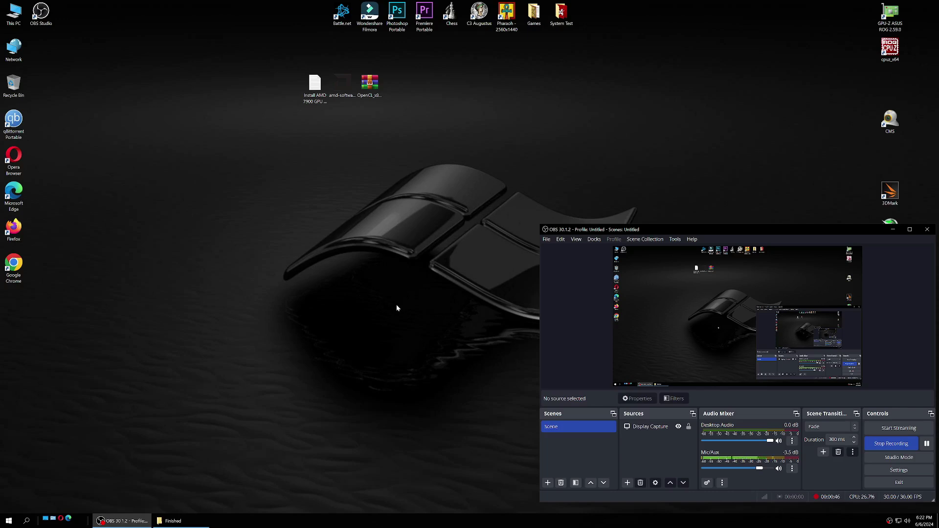
Check which display adapter is installed, going from the computer's system information to Device Manager.
click(893, 230)
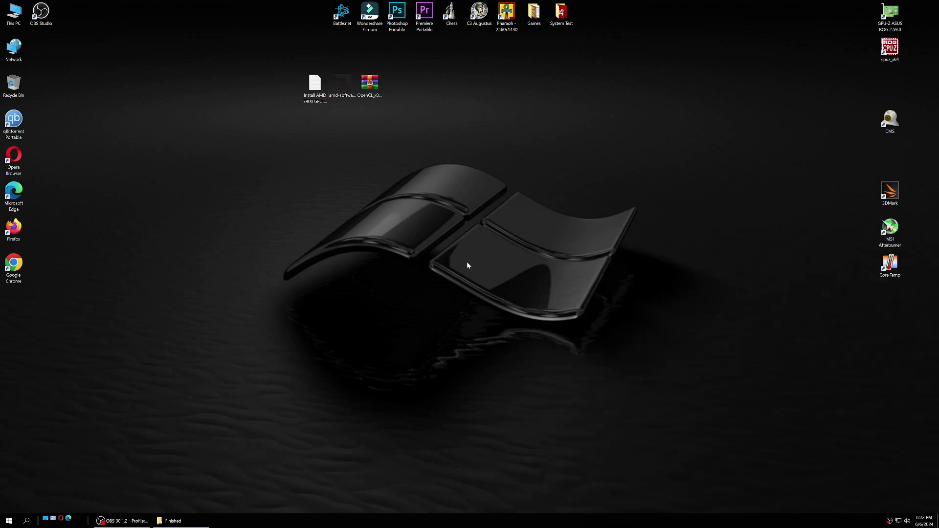
key(super+Pause)
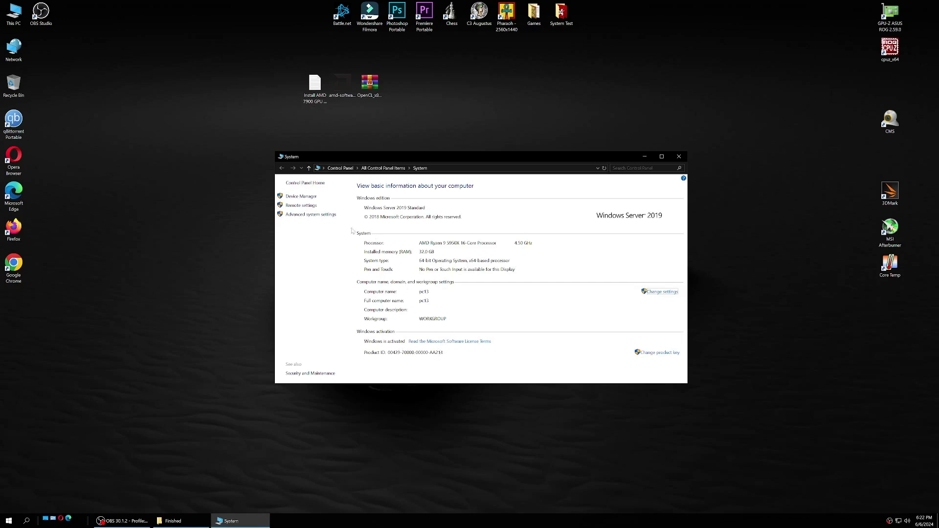
click(301, 196)
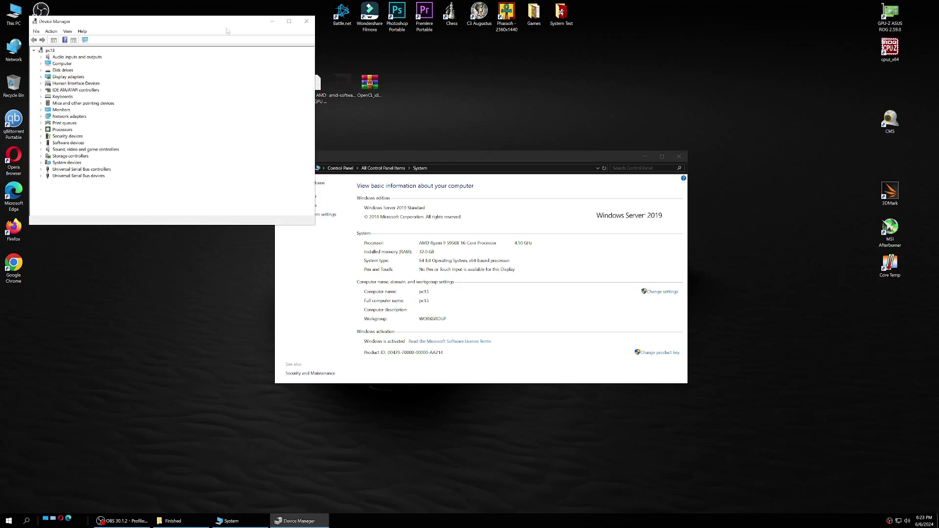
drag(203, 23, 236, 43)
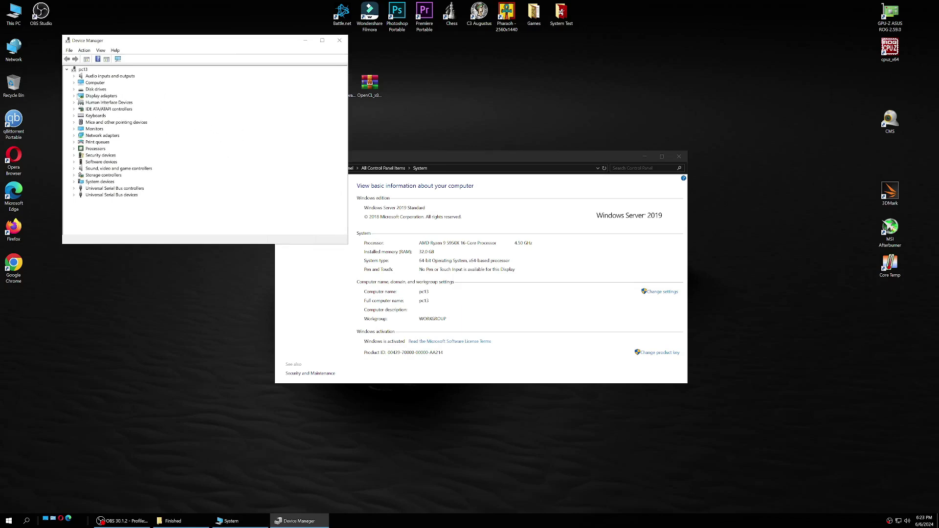
click(74, 96)
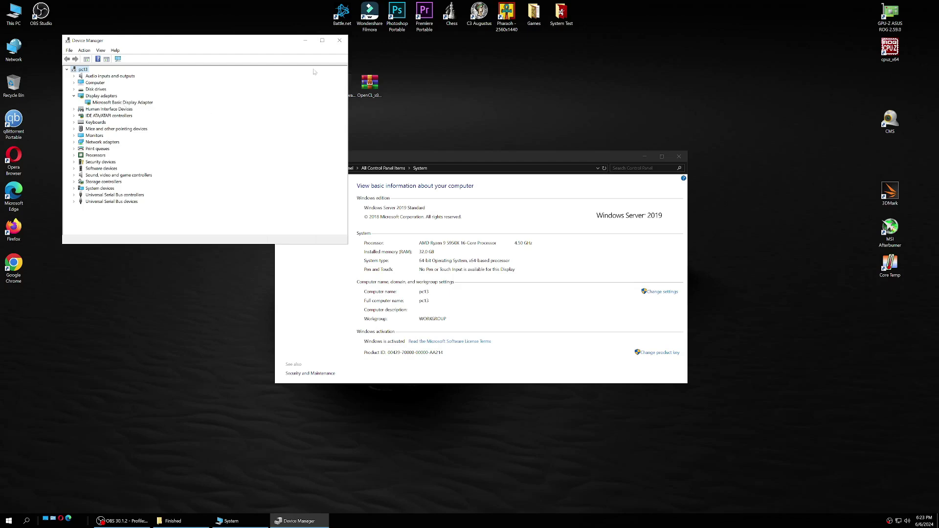
click(407, 95)
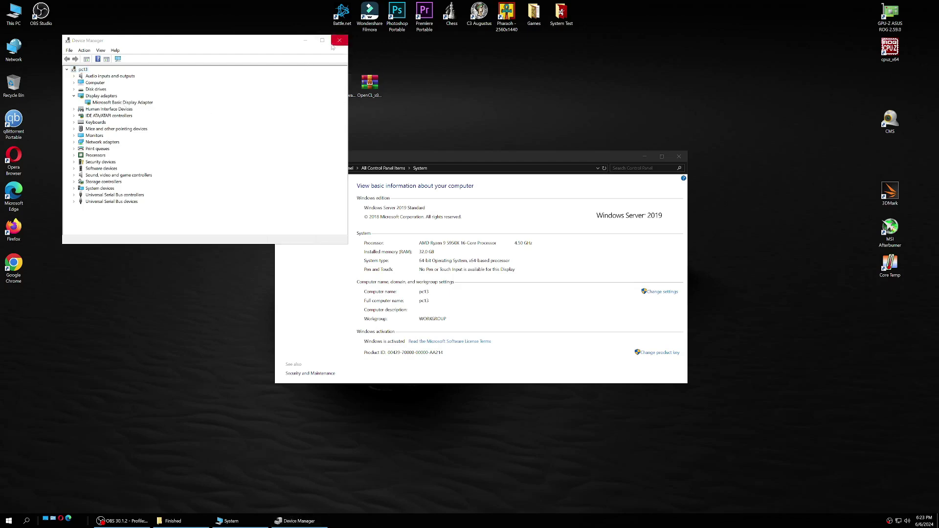
click(305, 42)
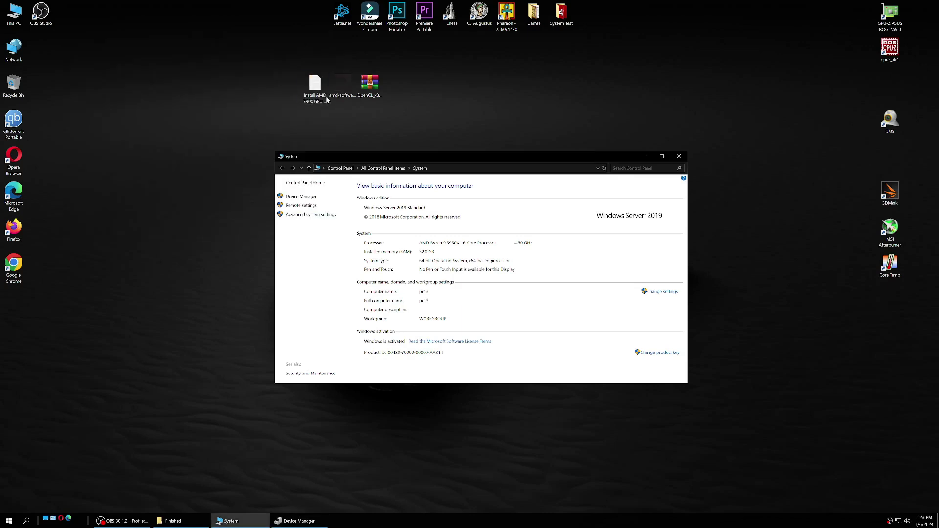
Open the AMD 7900 GPU install notes from the desktop and copy the AMD driver download address in point 1.
double_click(314, 85)
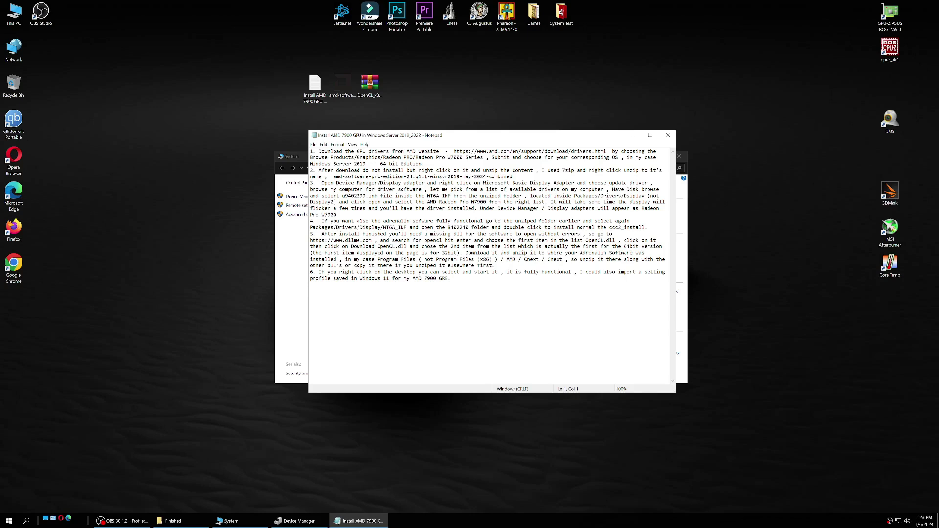
drag(454, 151, 607, 151)
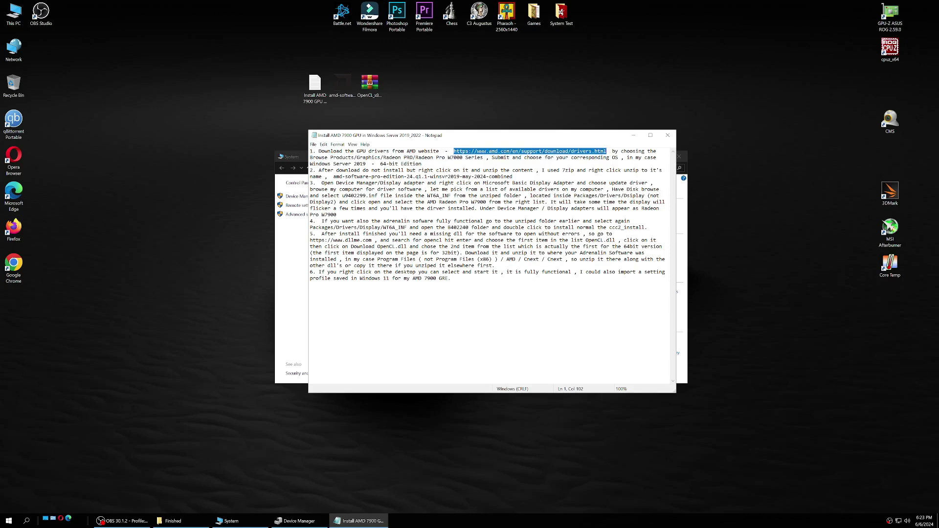
right_click(588, 151)
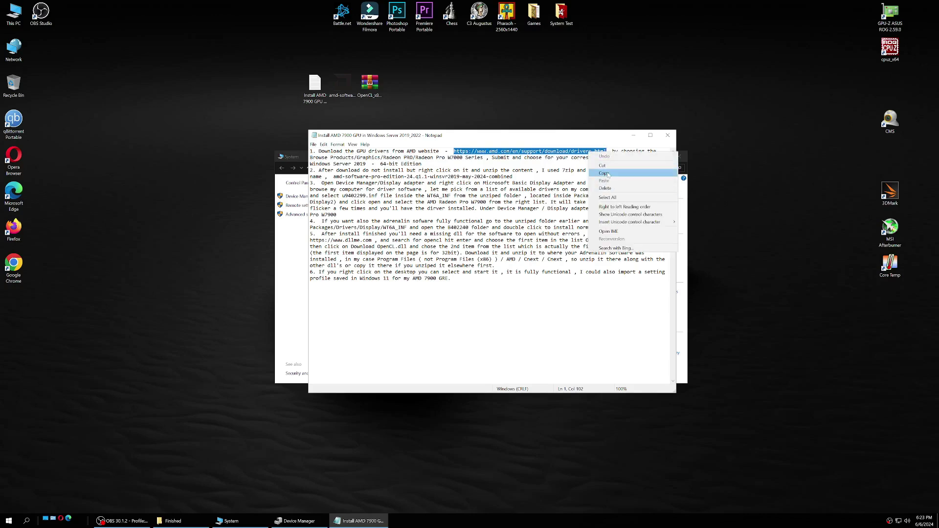
click(607, 178)
double_click(14, 158)
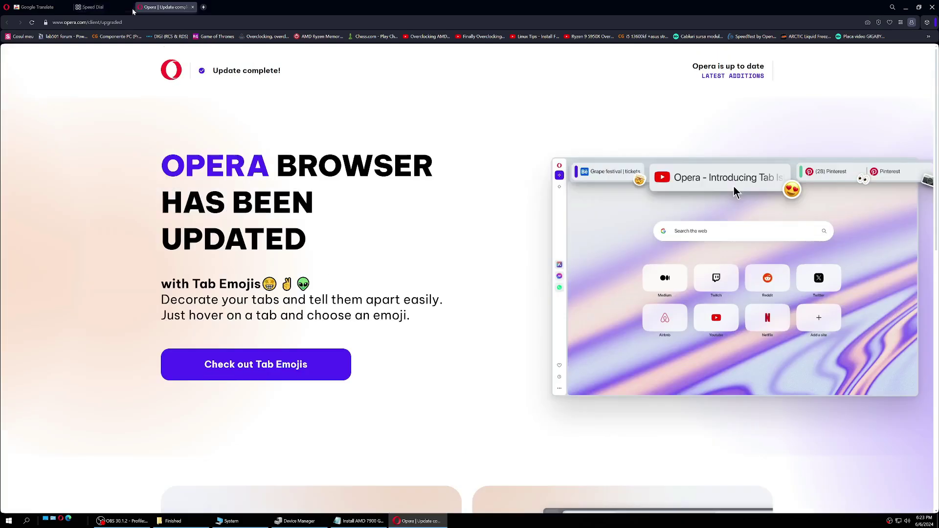
click(127, 9)
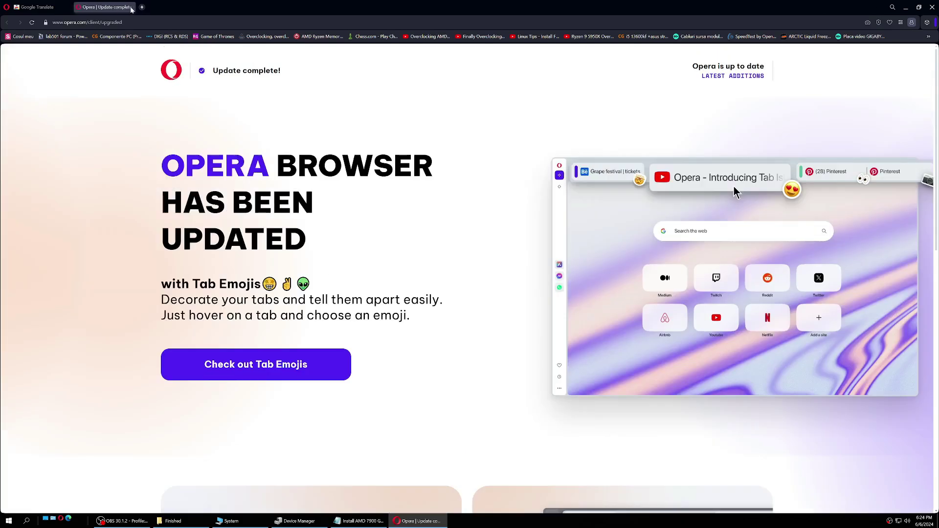
click(127, 9)
key(ctrl+l)
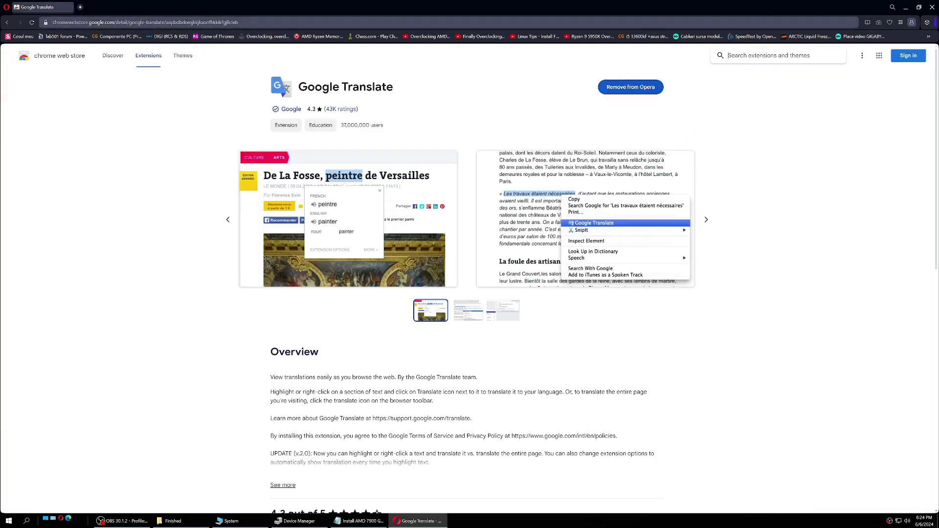
key(ctrl+v)
key(Return)
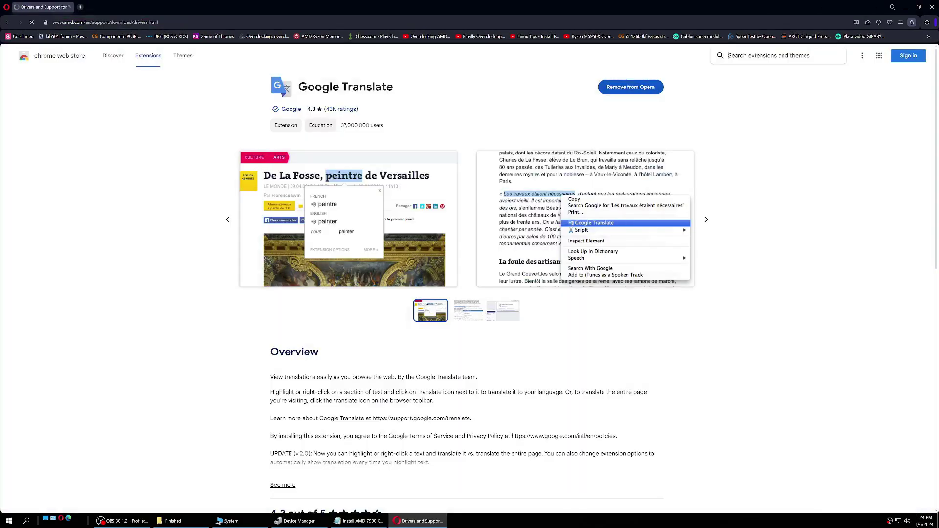
Browse the AMD products to Graphics, Radeon PRO, Radeon PRO W7000 Series, AMD Radeon PRO W7900 and submit the selection.
scroll(356, 168, down, 1)
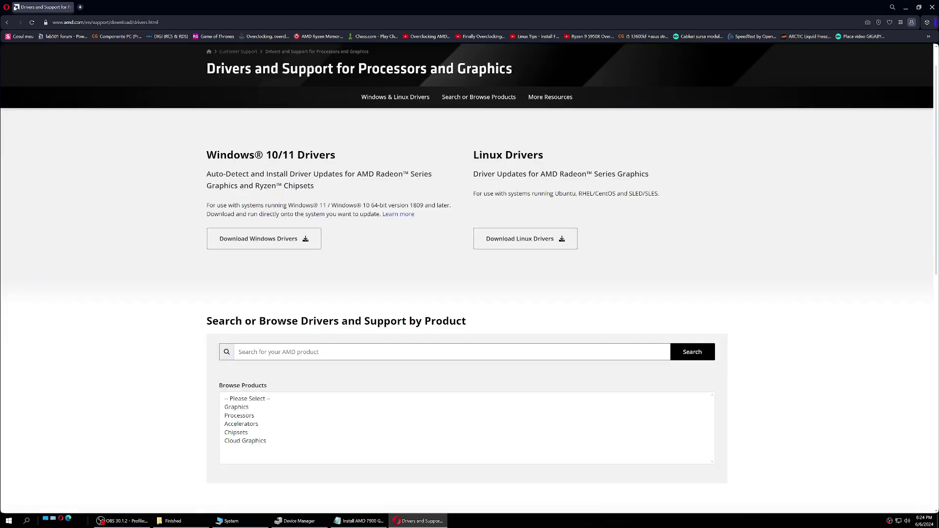
scroll(331, 313, down, 2)
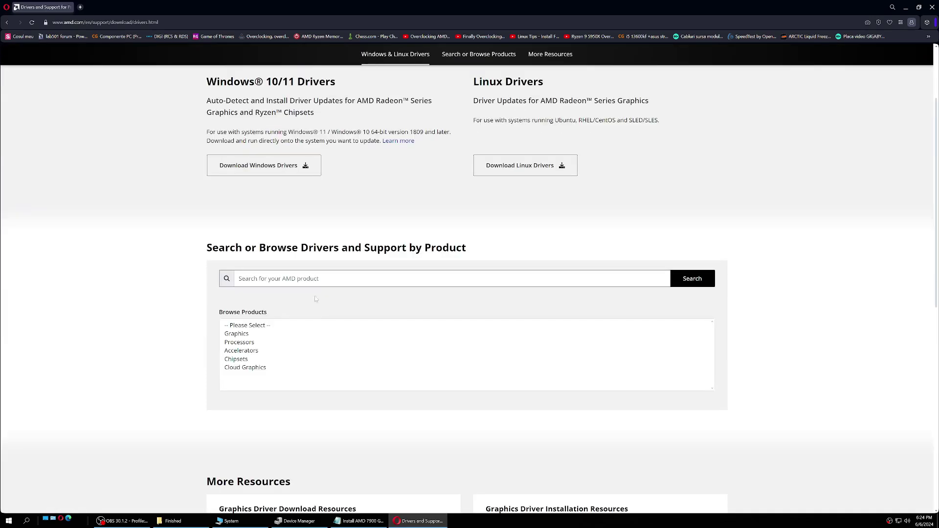
click(241, 334)
scroll(290, 326, down, 2)
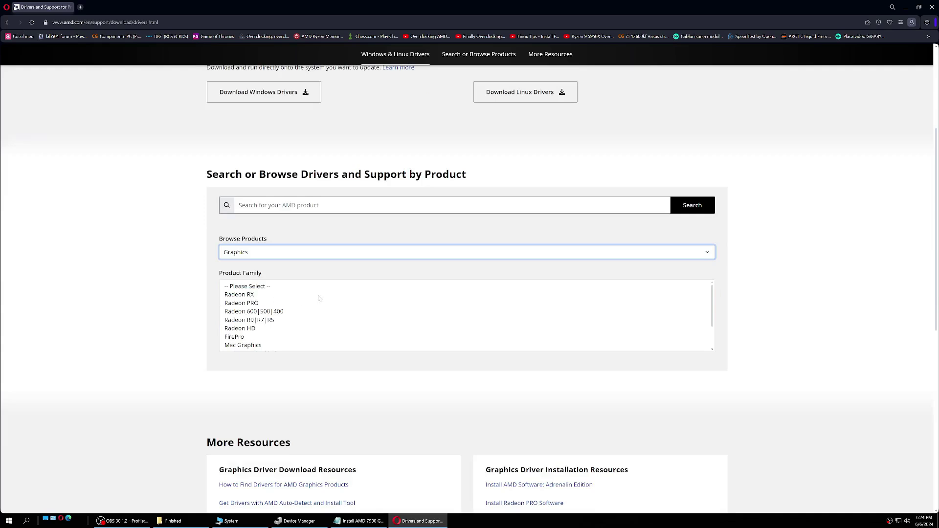
click(242, 304)
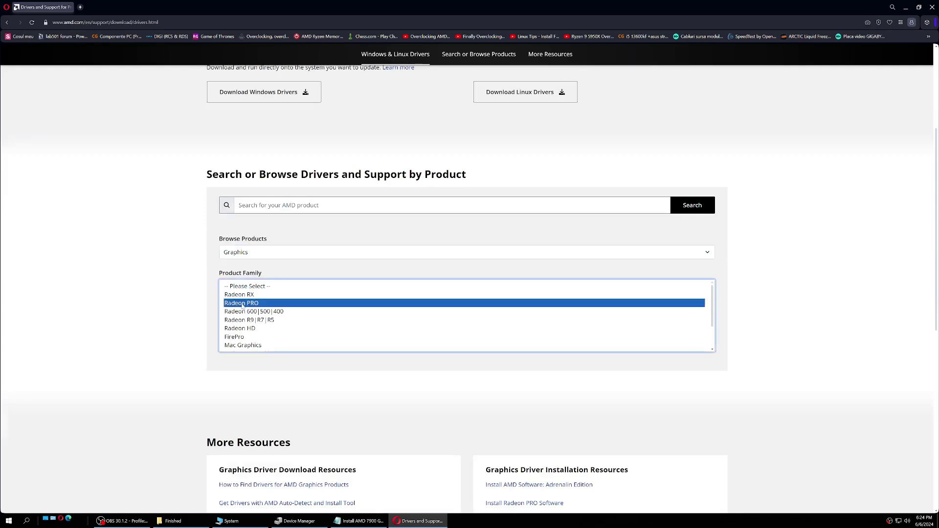
scroll(320, 311, down, 2)
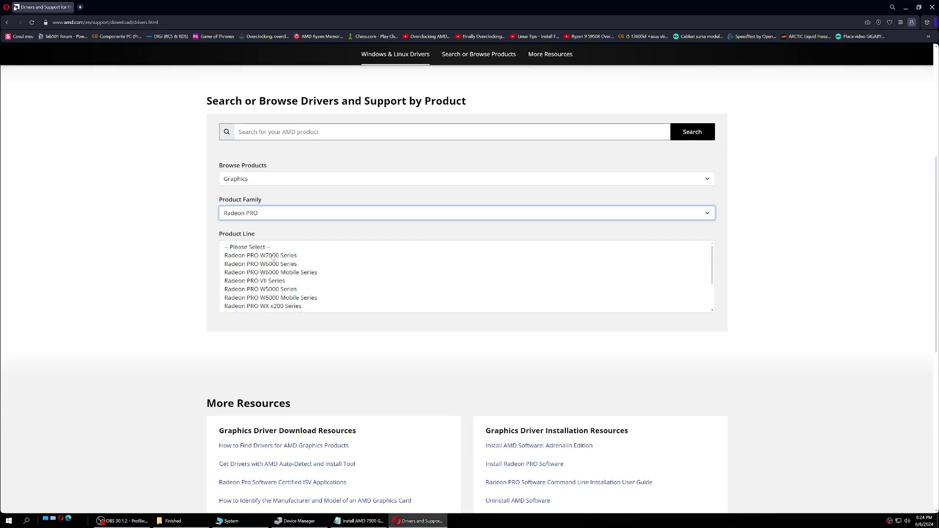
click(275, 258)
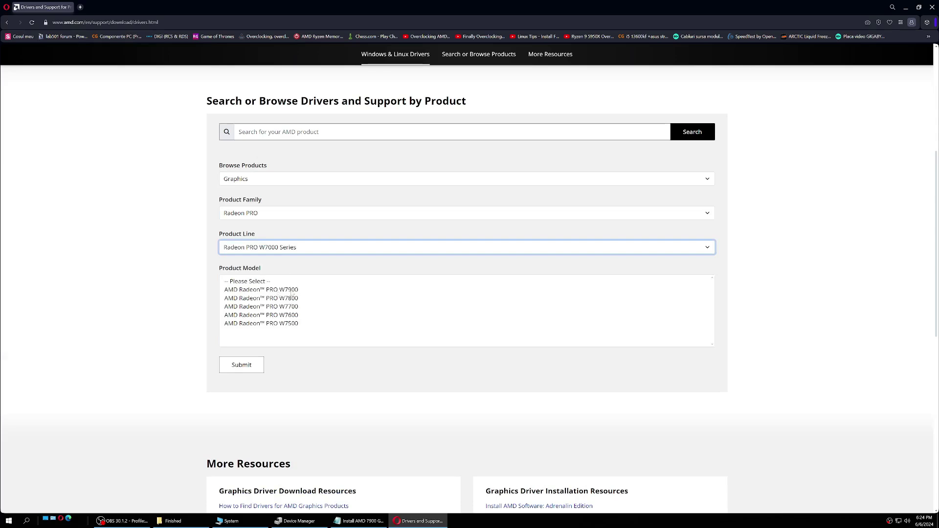
click(289, 290)
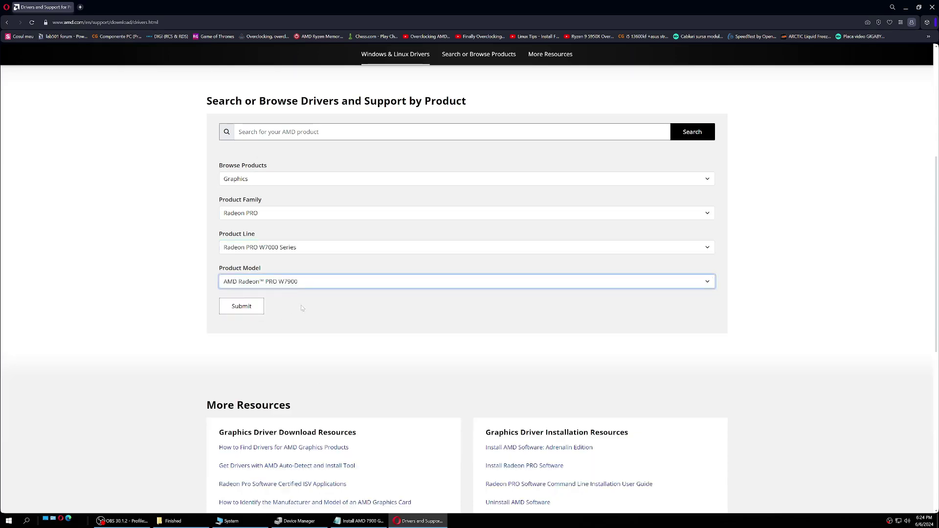
click(242, 307)
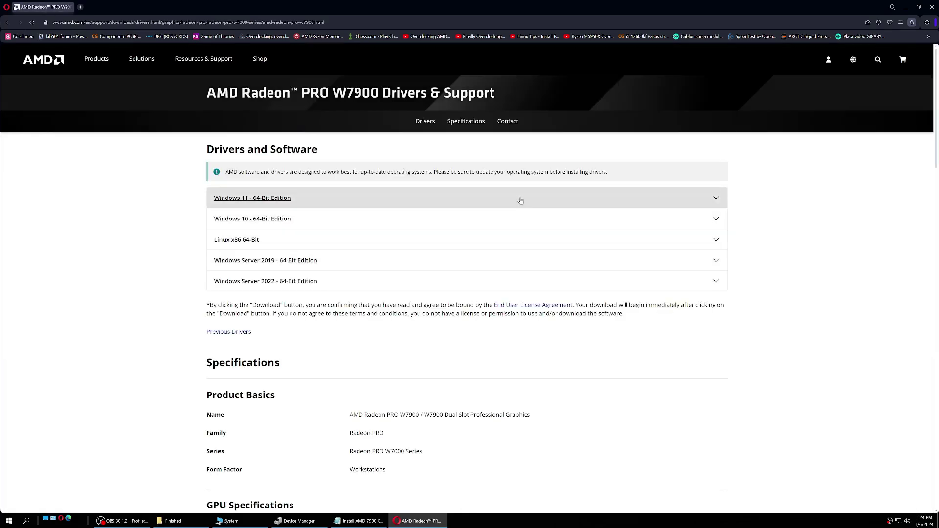
Download the AMD Software: PRO Edition driver for Windows Server 2019 - 64-Bit Edition.
scroll(490, 194, down, 1)
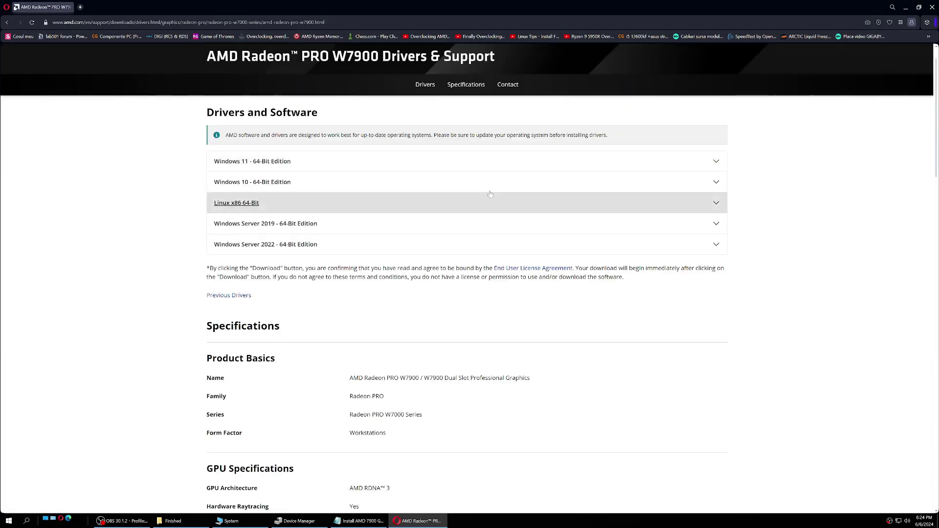
click(271, 226)
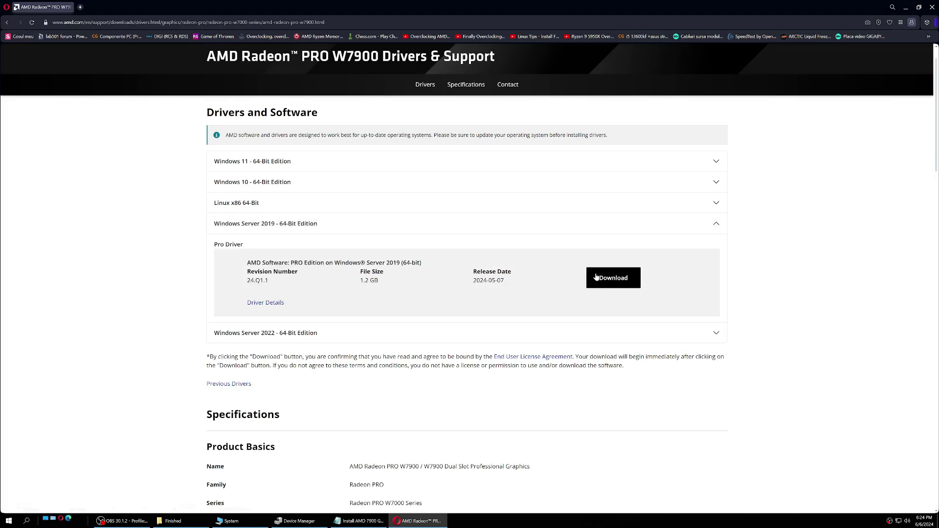
click(609, 280)
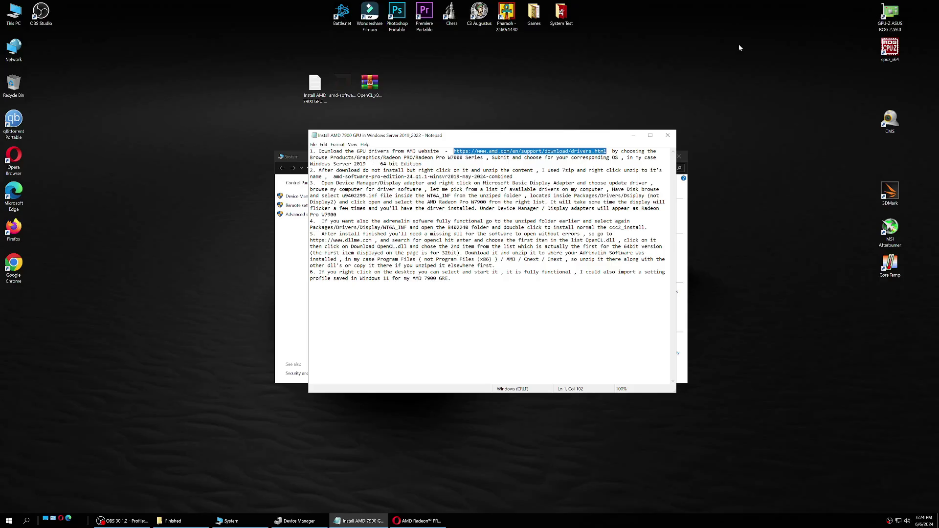
Locate the AMD driver installer on the desktop and review the unzip instructions in the install notes.
click(633, 135)
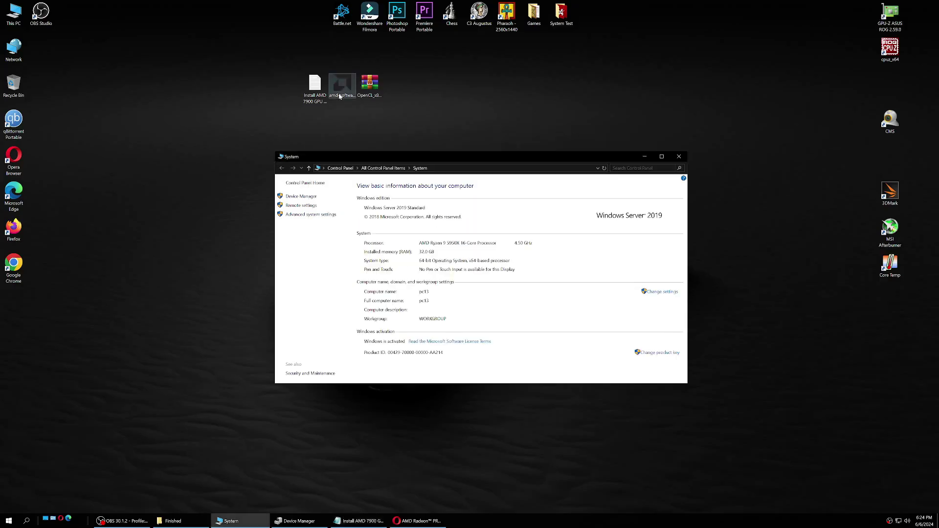
click(346, 86)
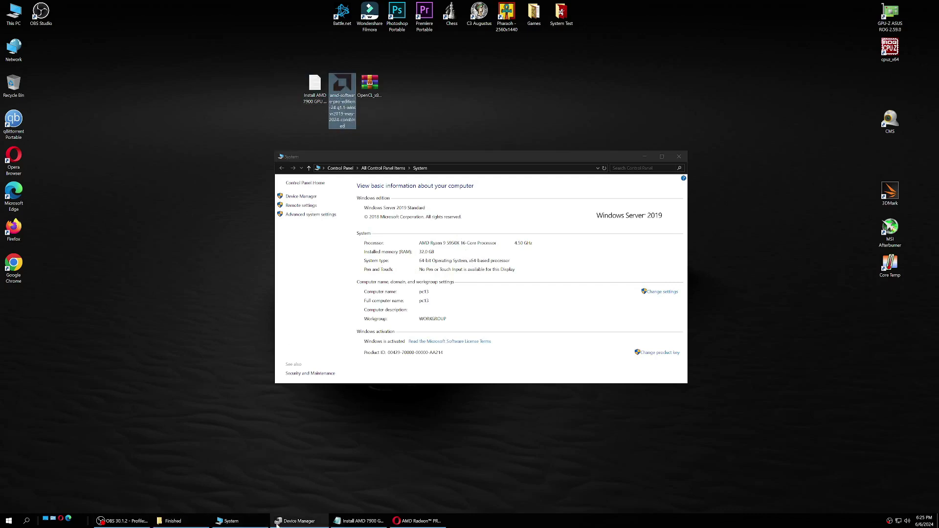
click(355, 522)
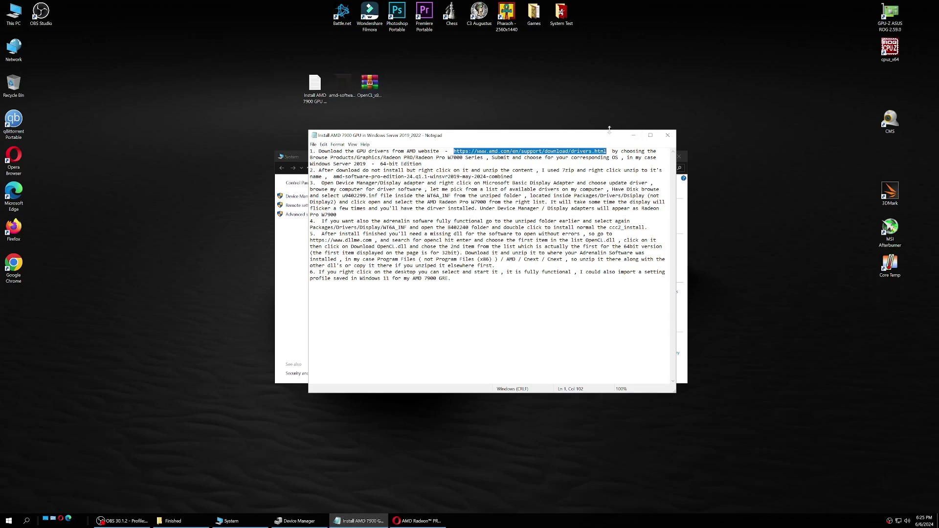
click(634, 137)
Extract the AMD installer with 7-Zip into a folder of its own name and place that folder beside the OpenCL archive.
right_click(341, 85)
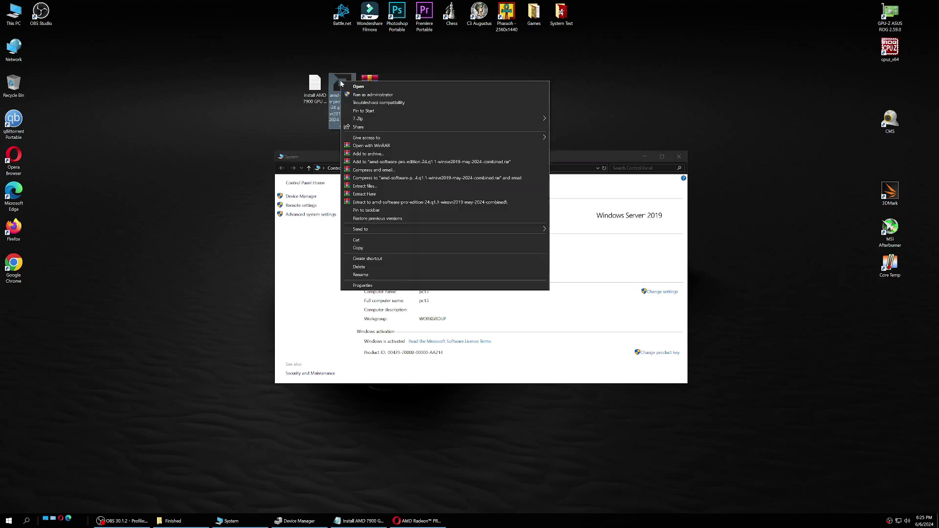
mouse_move(365, 122)
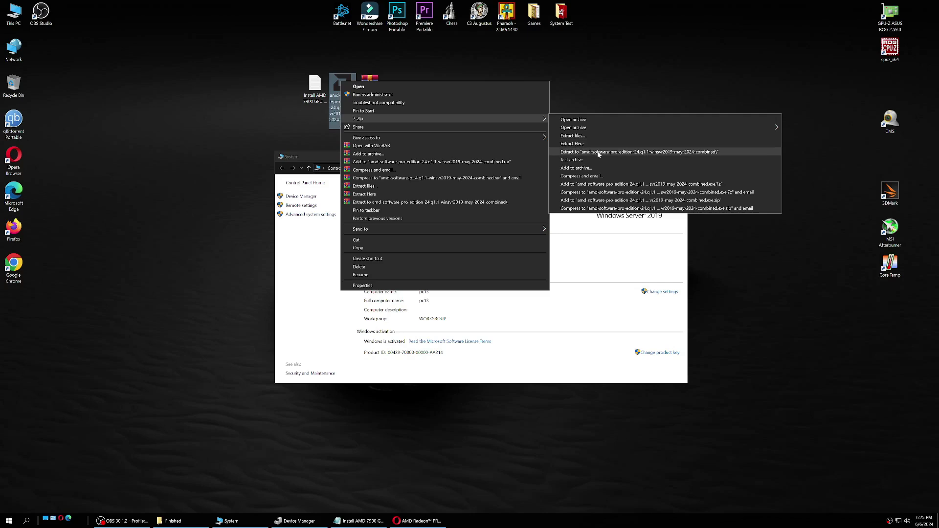
click(598, 152)
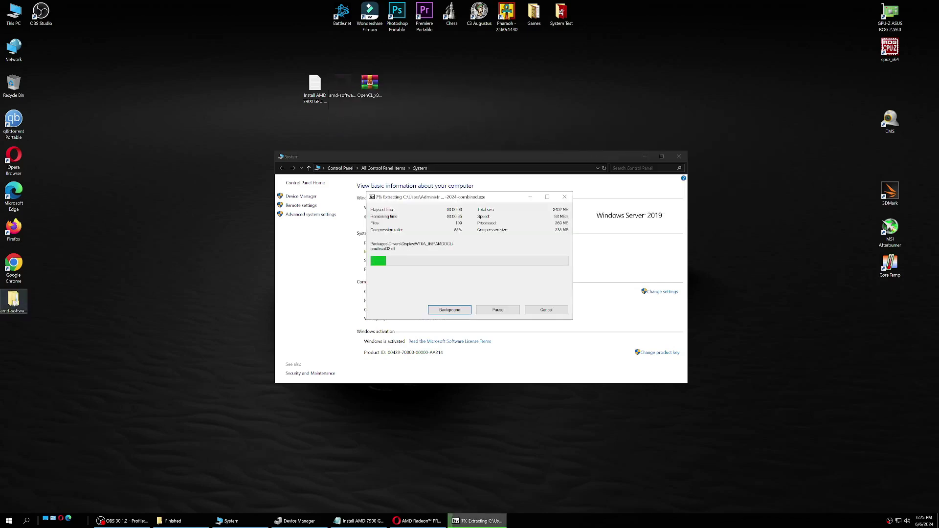
drag(13, 299, 406, 92)
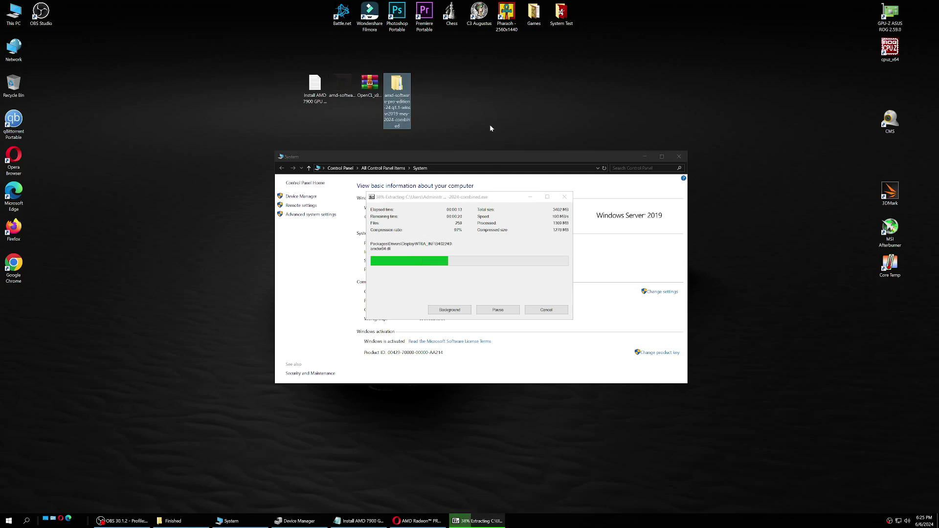
mouse_move(399, 100)
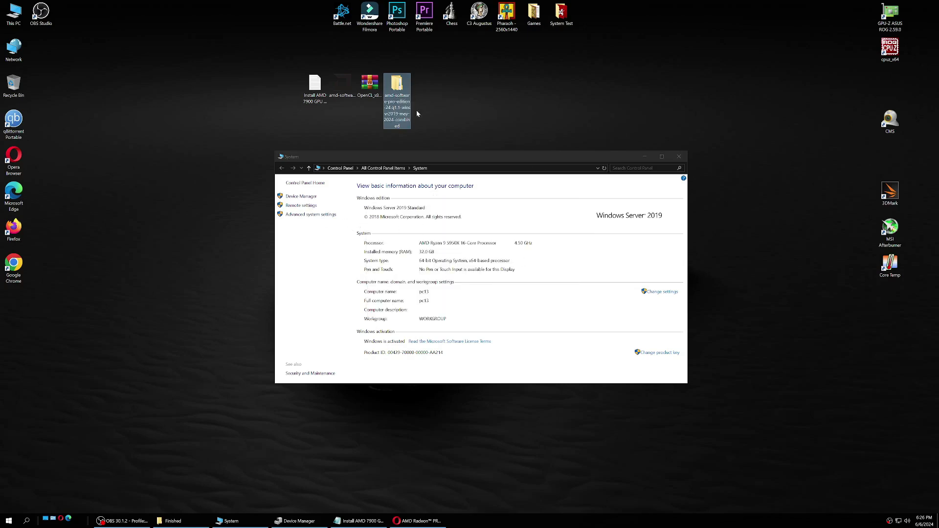
In Device Manager, start a manual driver update for the Microsoft Basic Display Adapter, choosing to pick from available drivers and install from disk.
click(314, 522)
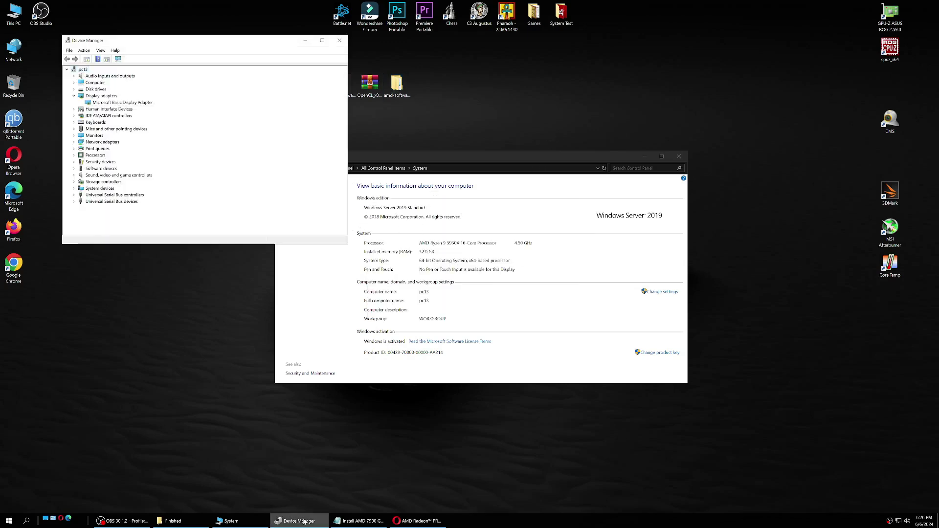
right_click(119, 103)
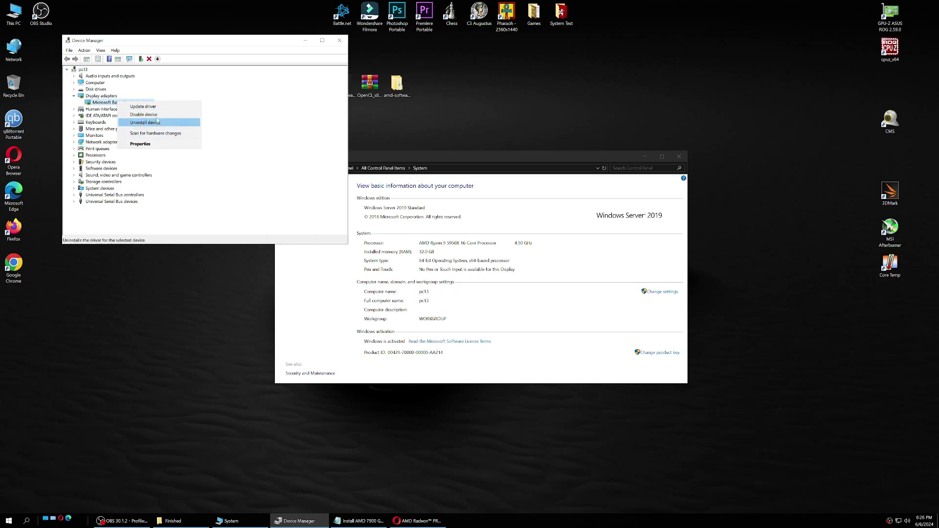
click(218, 142)
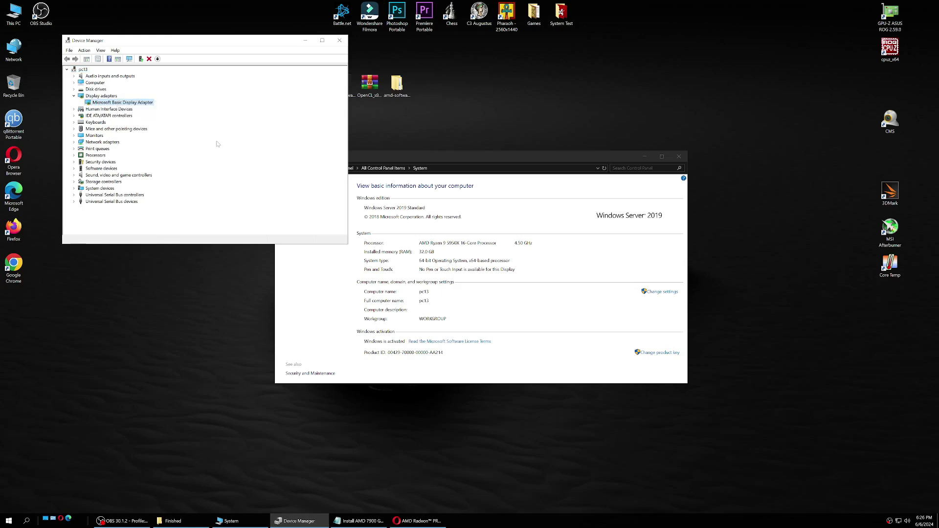
right_click(138, 104)
click(168, 109)
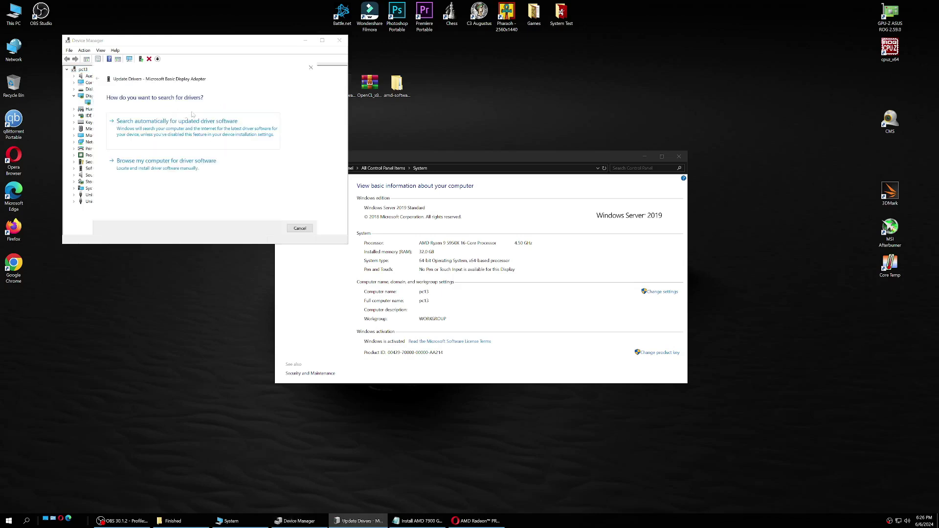
click(157, 166)
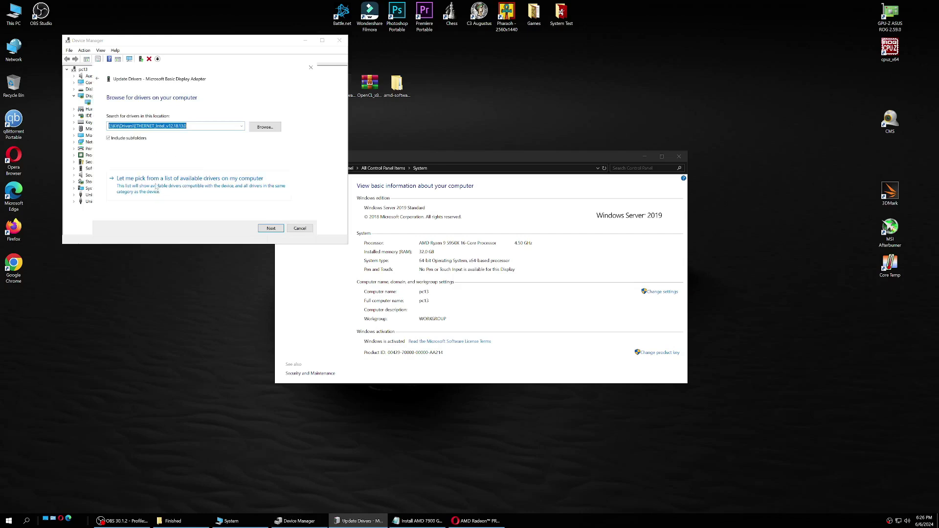
click(177, 185)
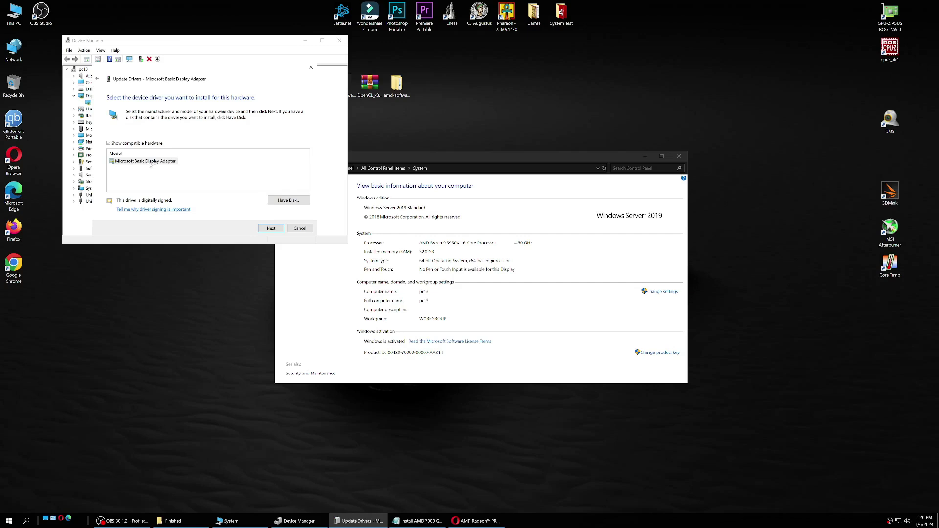
click(289, 201)
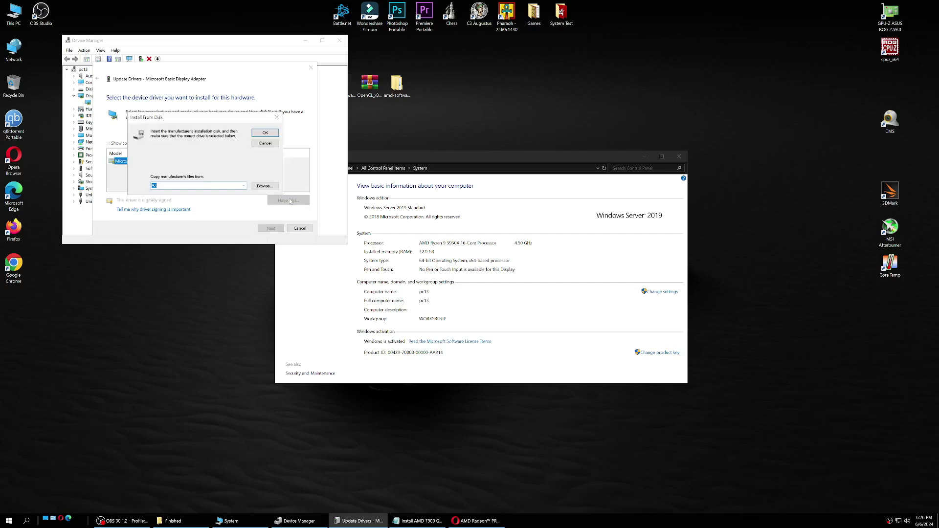
Load the driver file u9402299.inf from Packages/Drivers/Display/WT6A_INF inside the extracted AMD folder on the desktop.
click(263, 187)
click(237, 140)
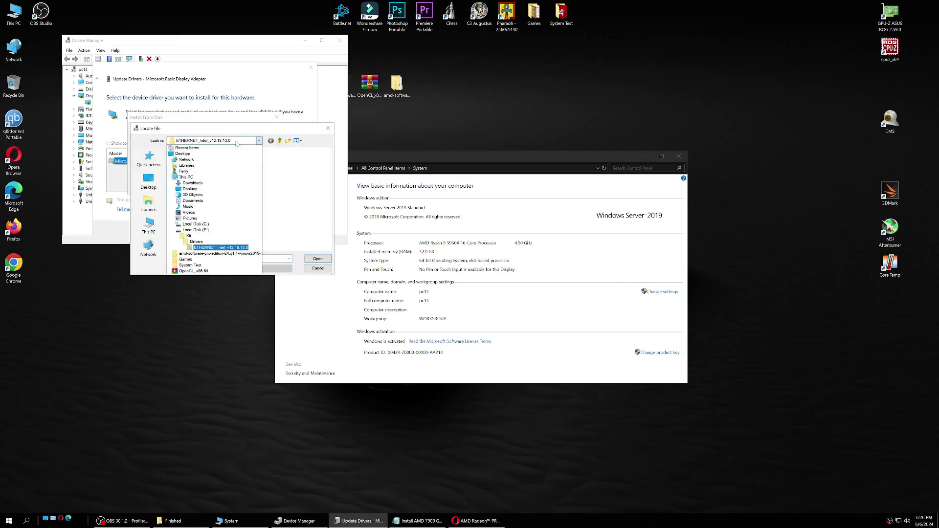
click(183, 153)
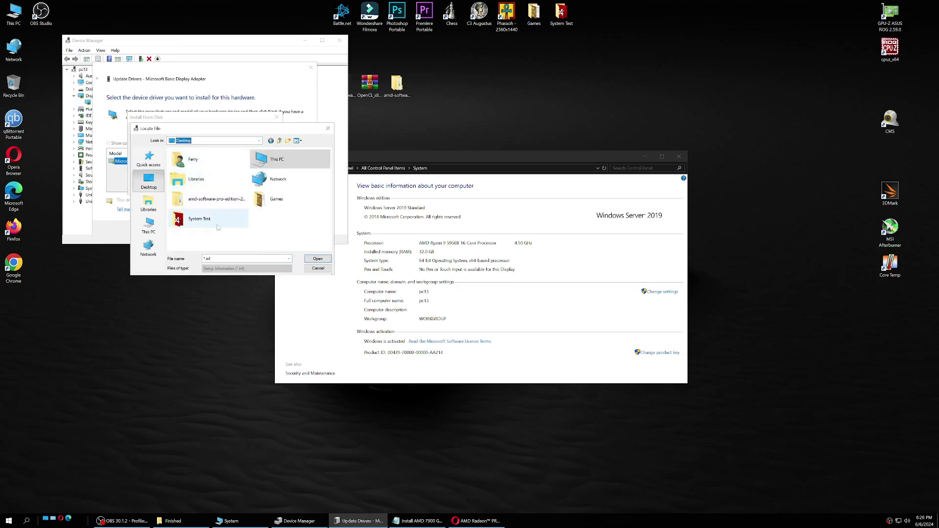
double_click(210, 198)
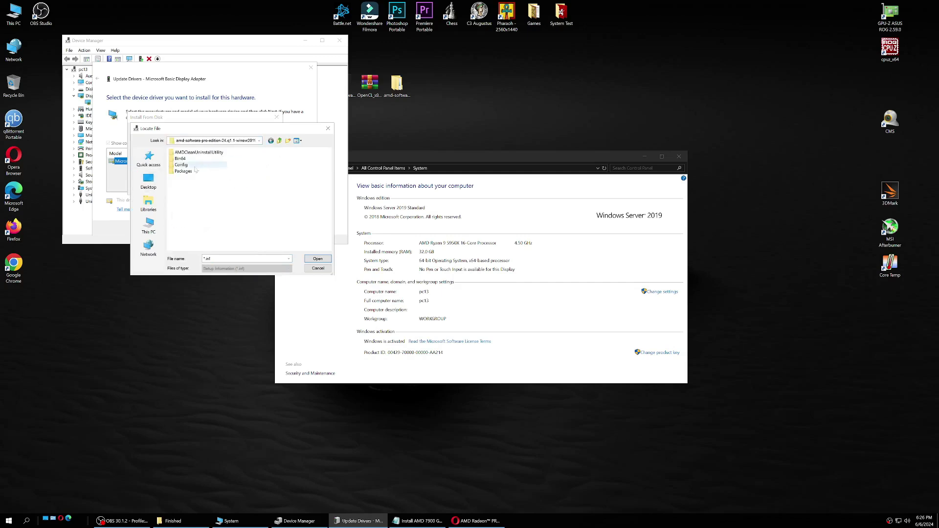
double_click(185, 172)
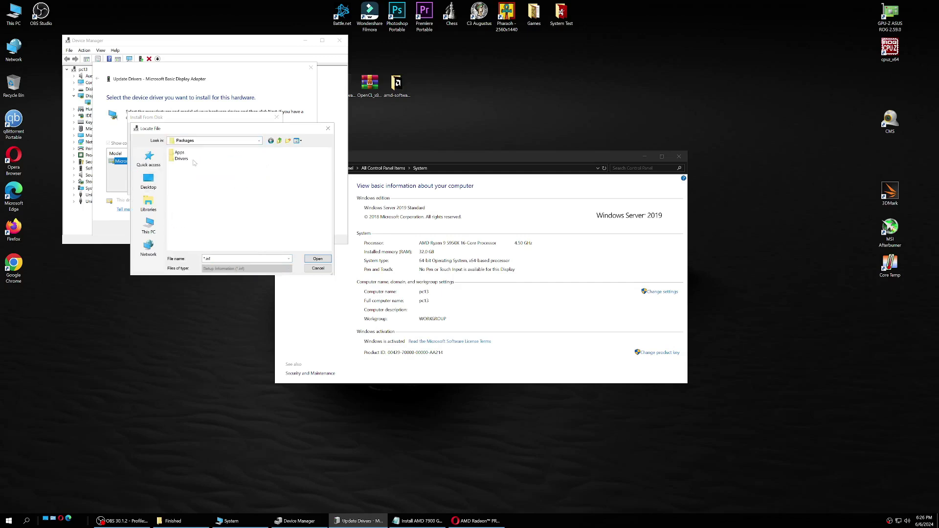
double_click(182, 159)
double_click(181, 153)
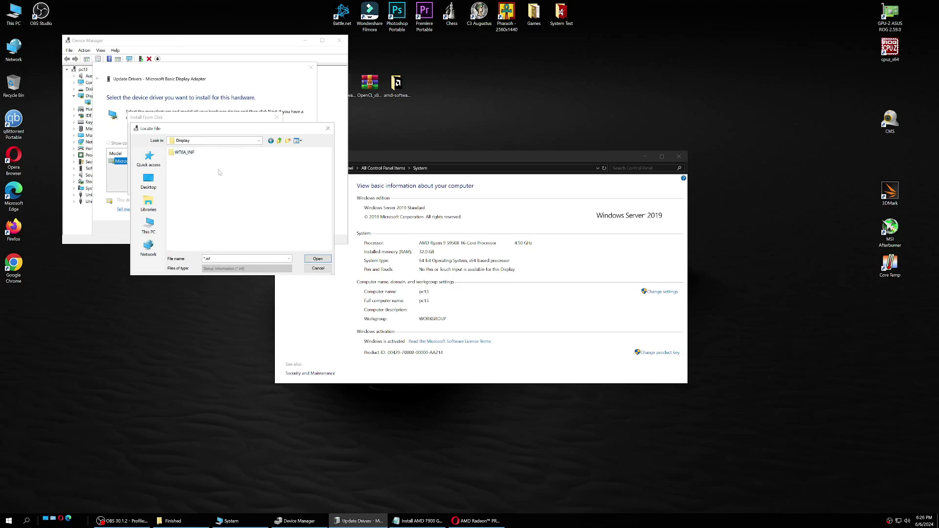
double_click(190, 154)
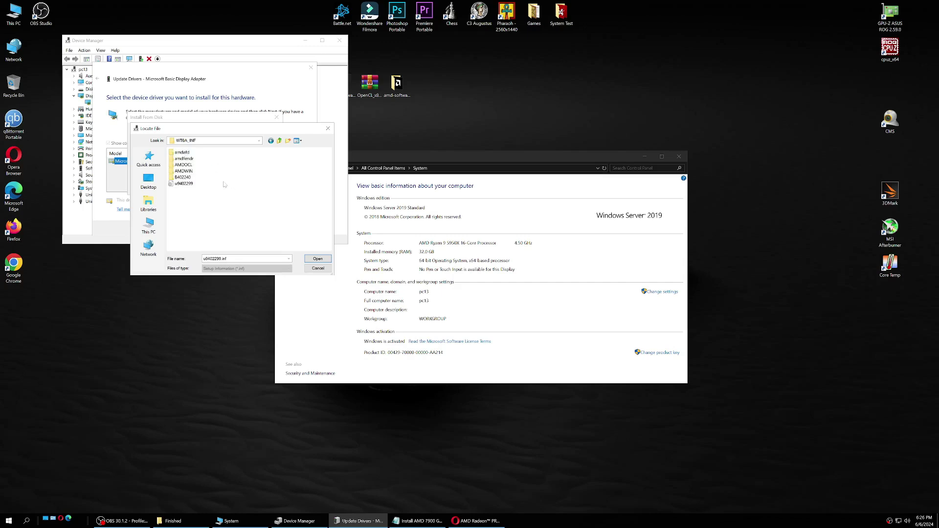
click(185, 184)
click(318, 259)
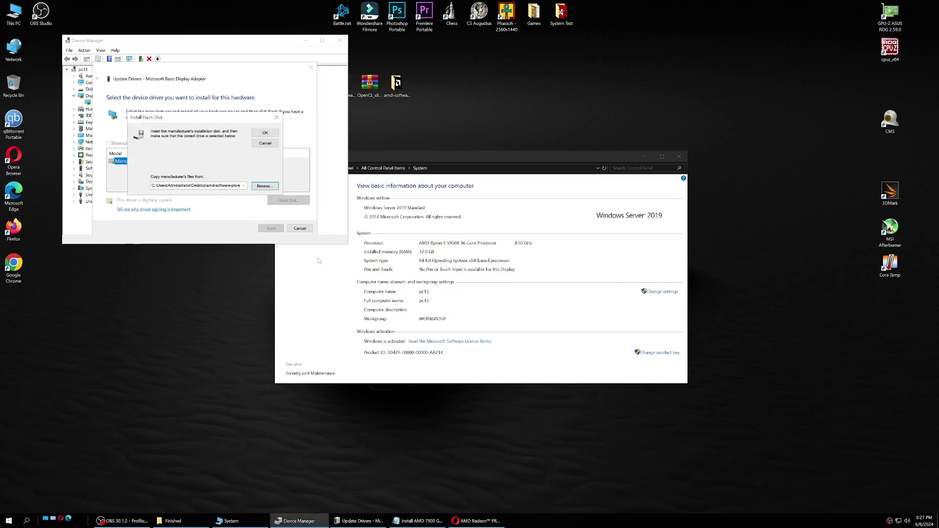
click(267, 134)
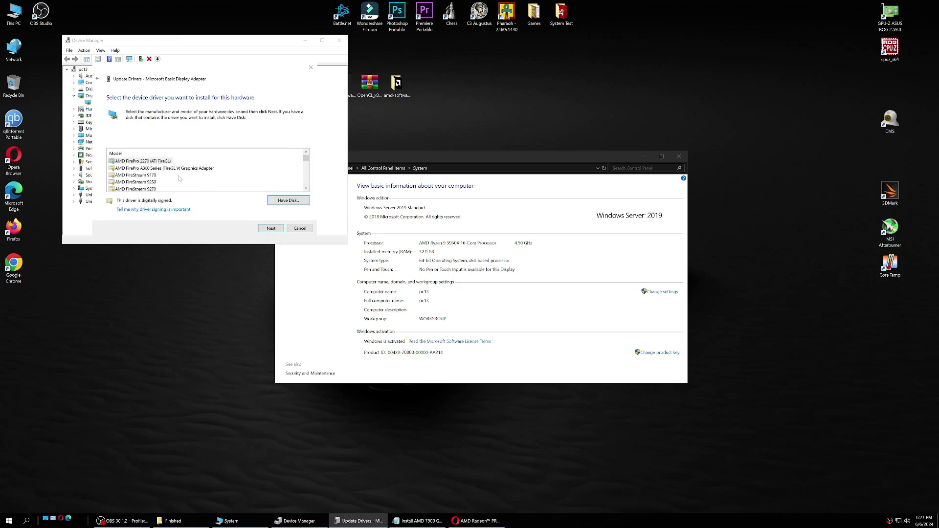
Install the AMD Radeon PRO W7900 model from the driver list, accept the compatibility warning and close the wizard.
scroll(180, 179, down, 2)
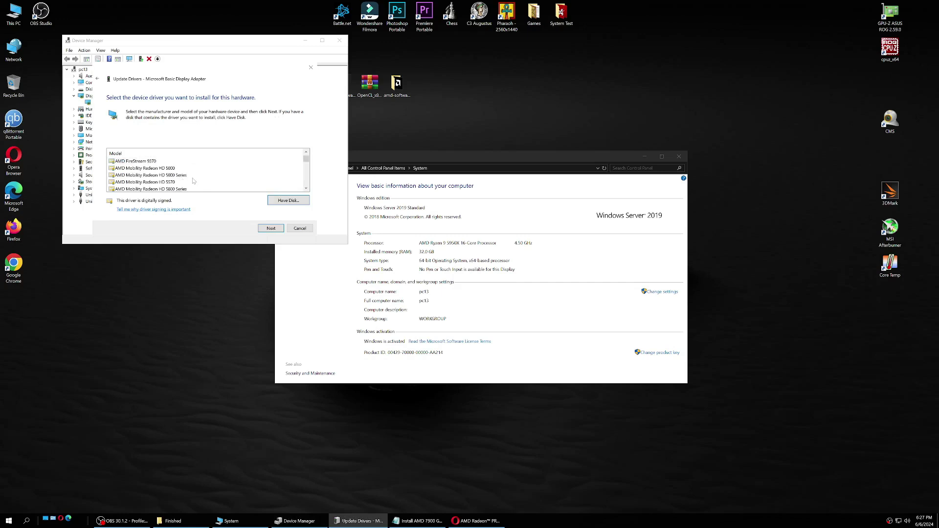
scroll(186, 181, down, 6)
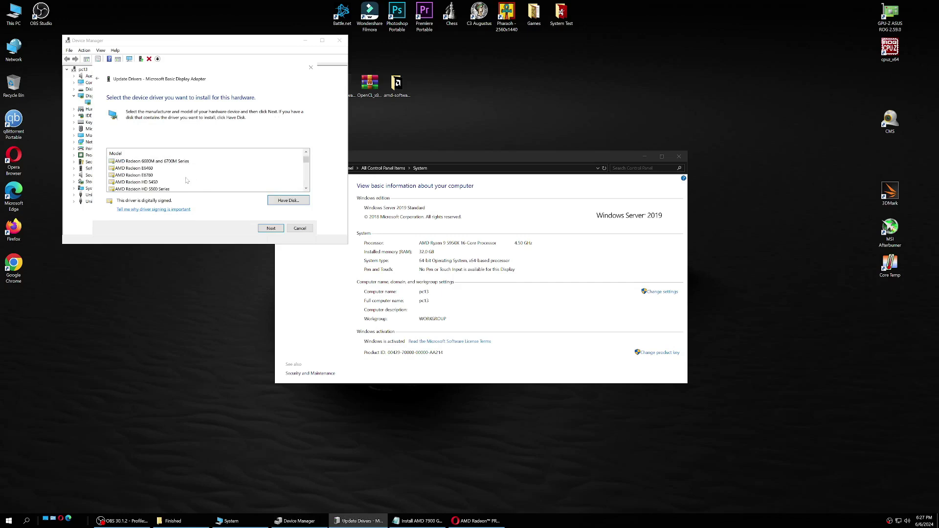
scroll(186, 181, down, 4)
scroll(187, 181, down, 3)
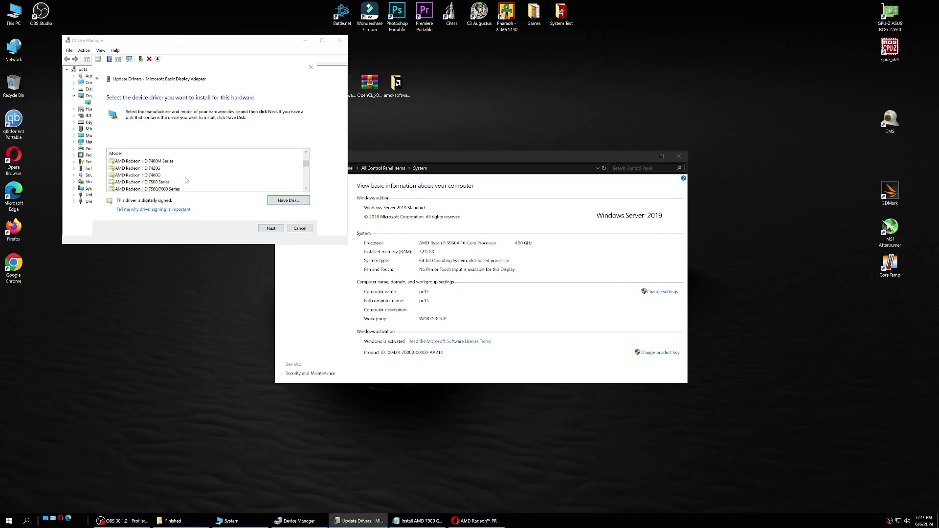
scroll(187, 180, down, 2)
scroll(186, 181, down, 10)
scroll(177, 183, down, 1)
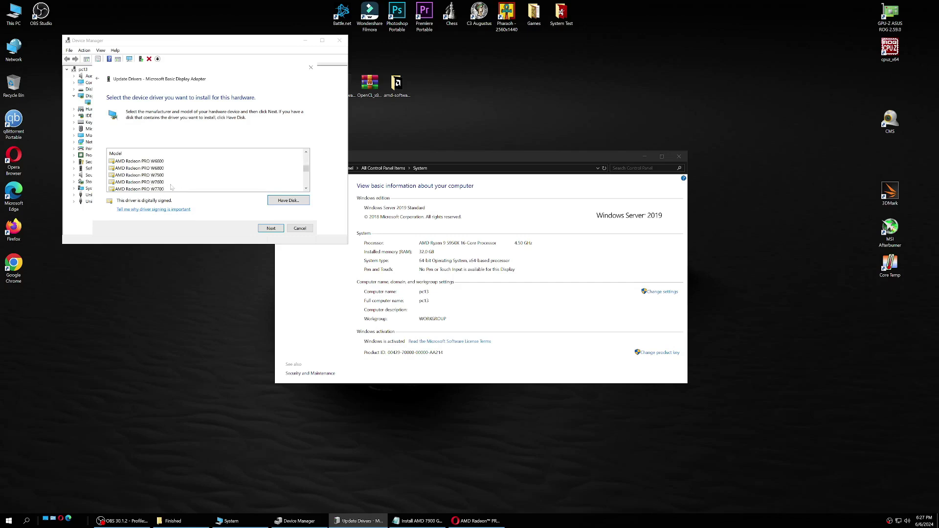
scroll(171, 187, down, 1)
click(168, 182)
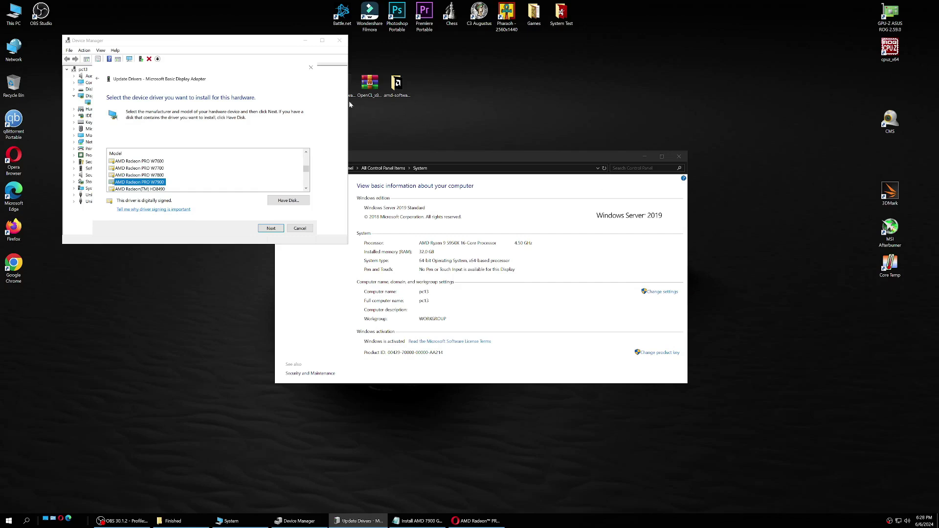
click(276, 229)
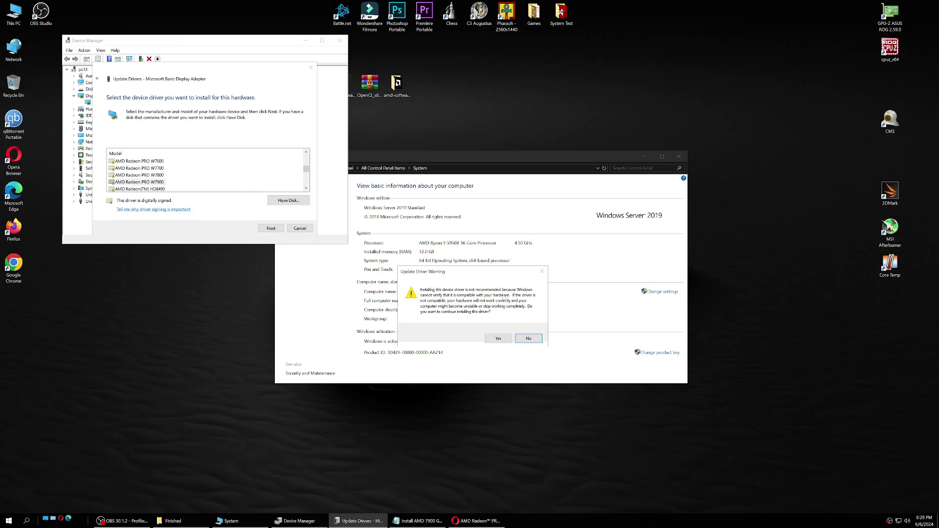
click(498, 338)
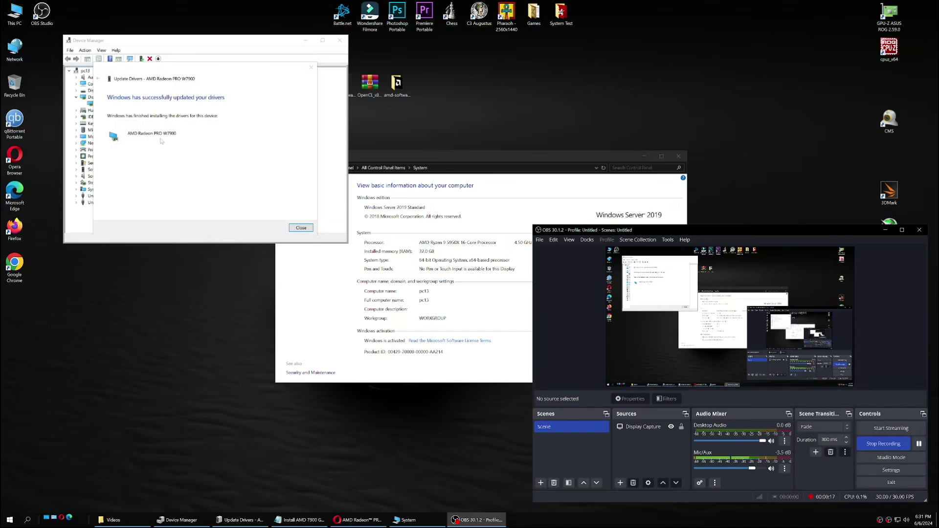
click(298, 227)
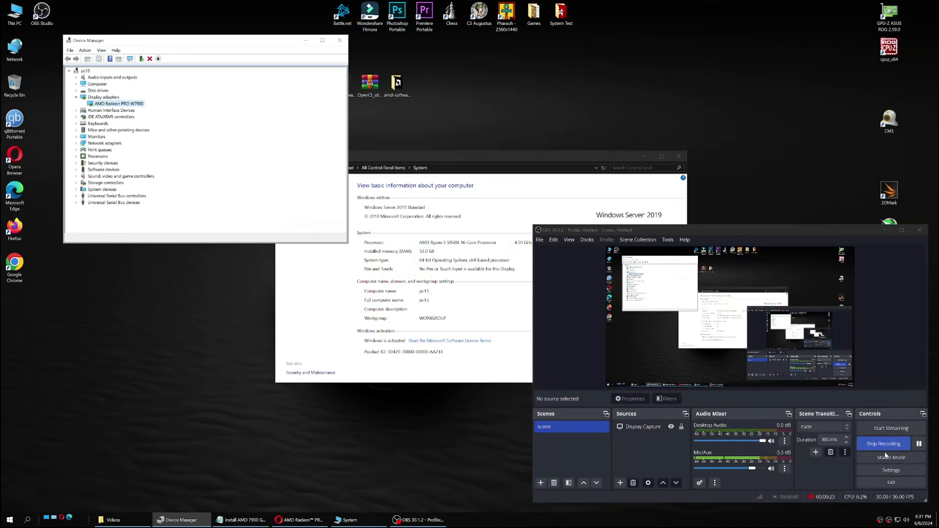
Switch to OBS Studio, examine the recording video encoder in the output settings, and minimize the program.
click(889, 471)
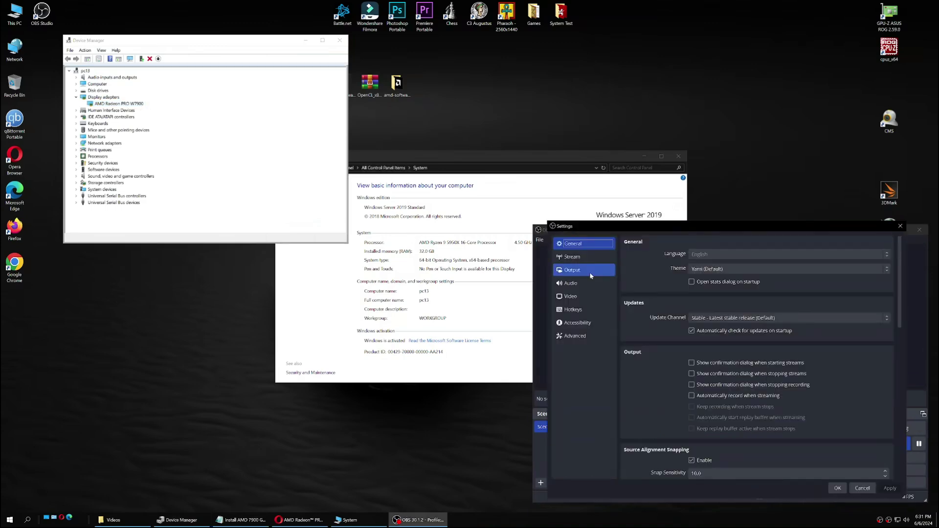
drag(648, 228, 236, 110)
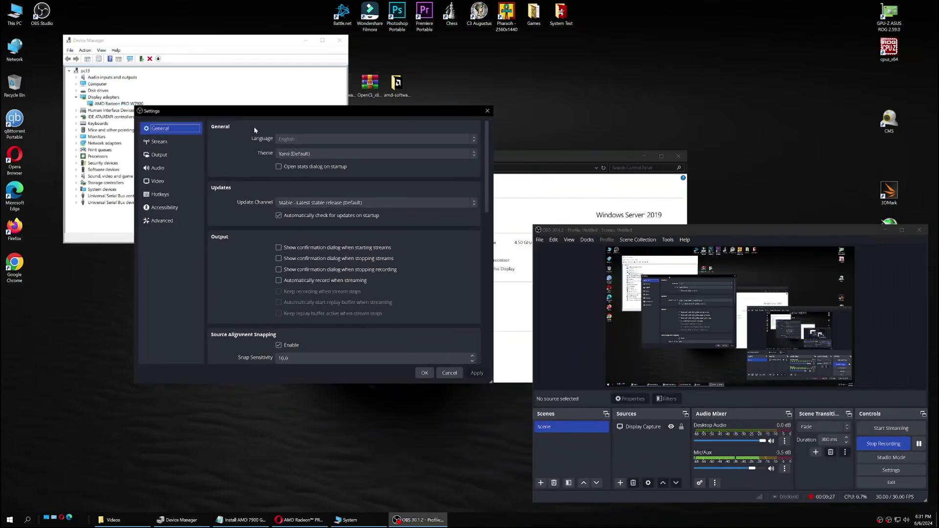
click(159, 155)
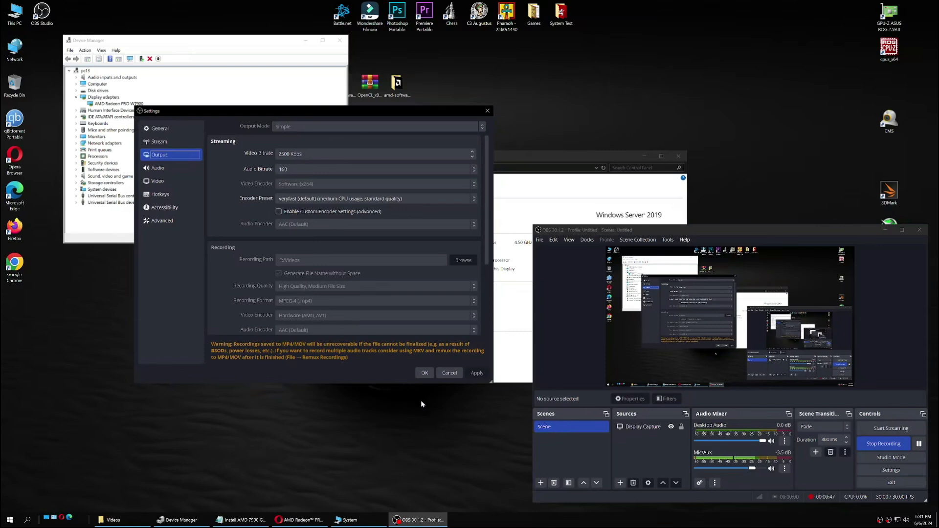
click(425, 372)
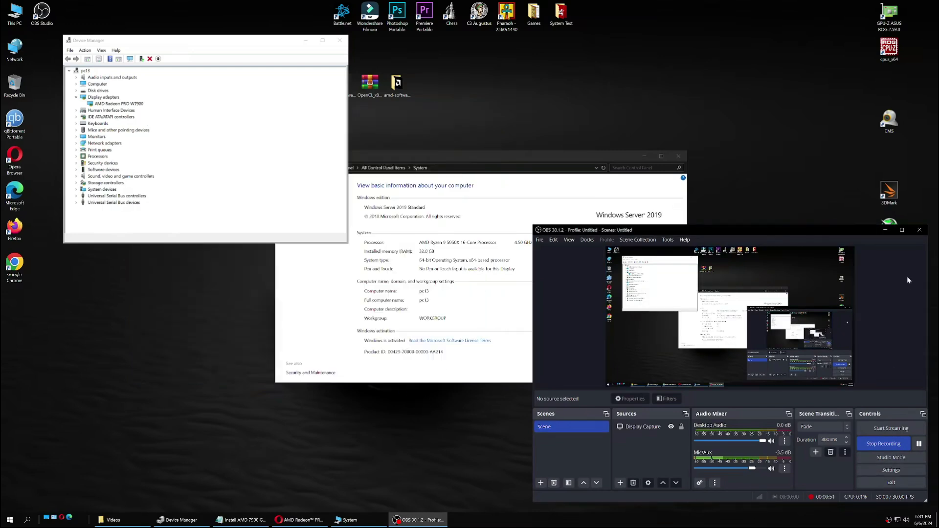
click(885, 231)
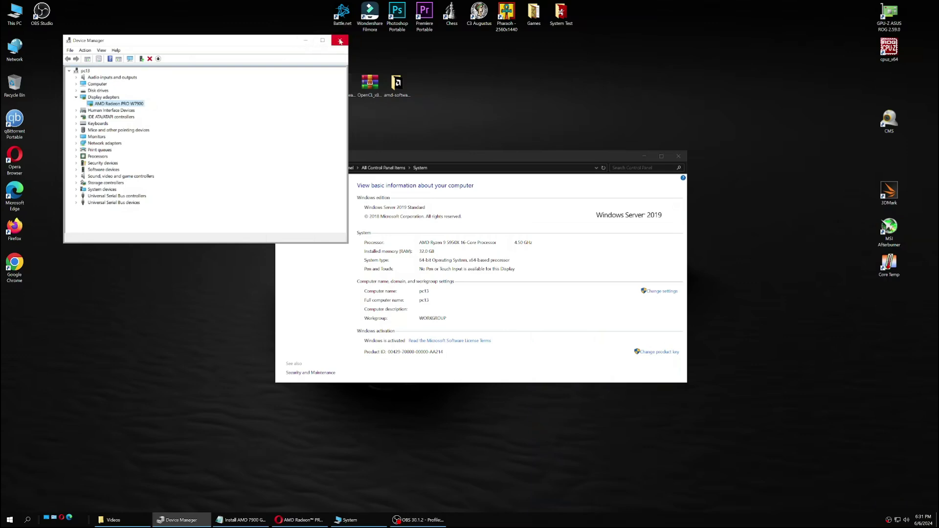
Close Device Manager and the System window, and bring up the AMD 7900 install notes below the desktop files.
click(340, 41)
mouse_move(186, 524)
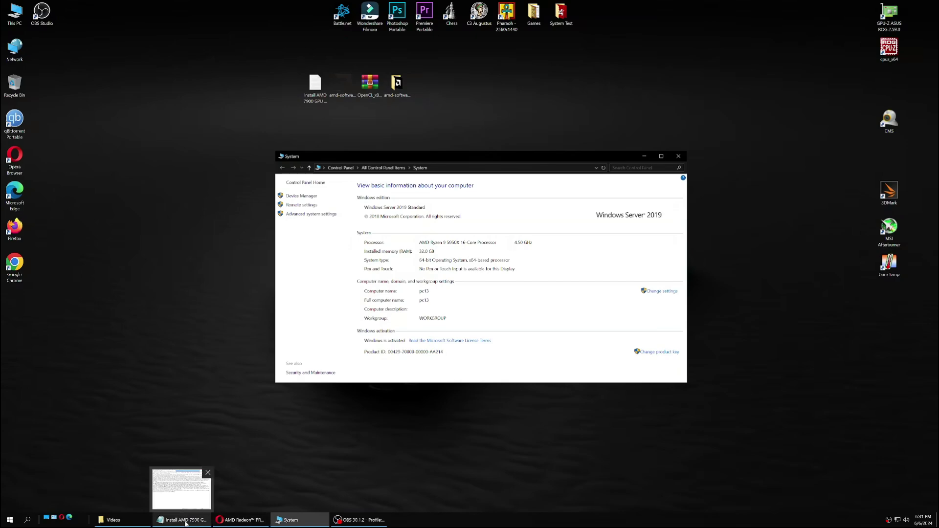
click(679, 156)
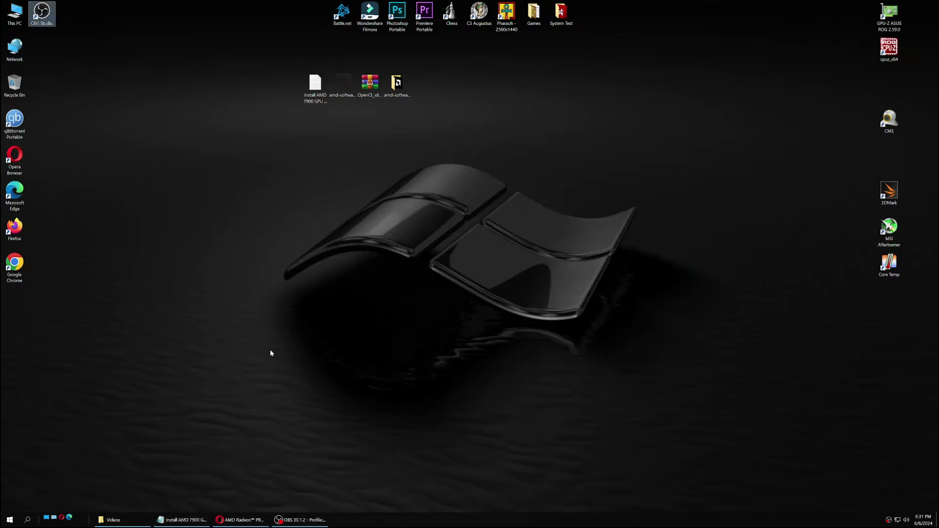
click(197, 523)
drag(578, 154, 438, 147)
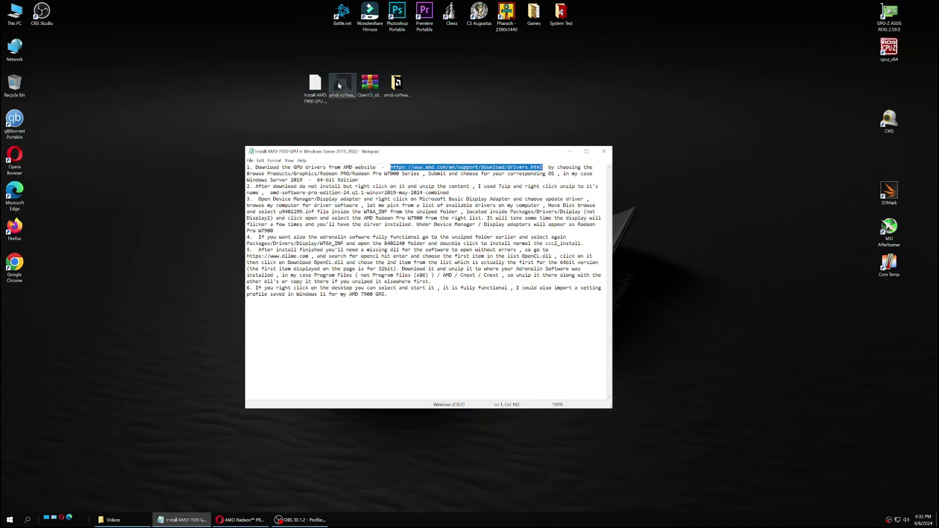
Open the extracted AMD folder on the desktop and browse to Packages/Drivers/Display/WT6A_INF/B402240.
double_click(398, 87)
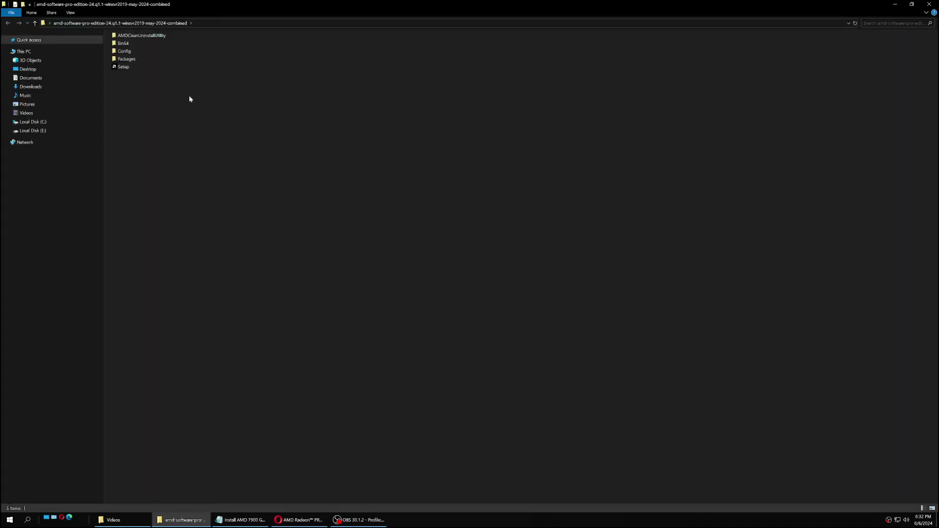
double_click(125, 59)
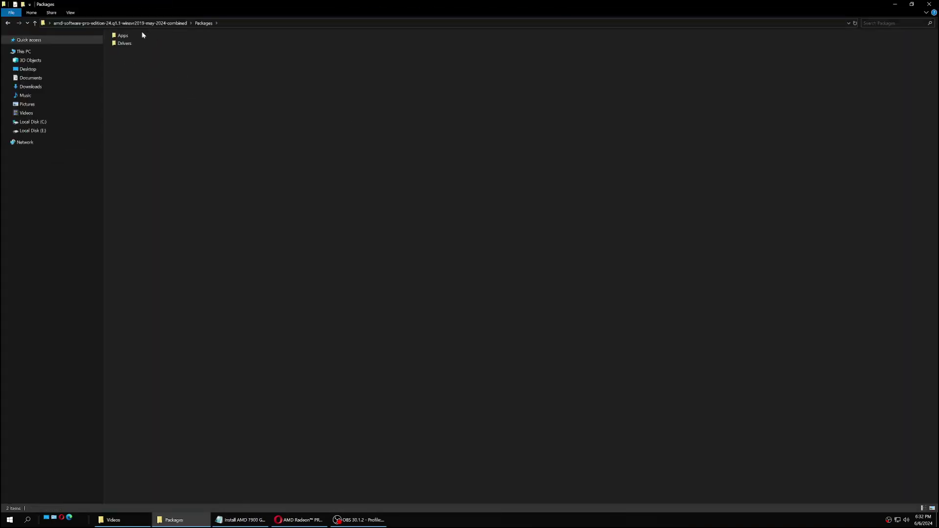
double_click(124, 44)
double_click(125, 36)
double_click(125, 36)
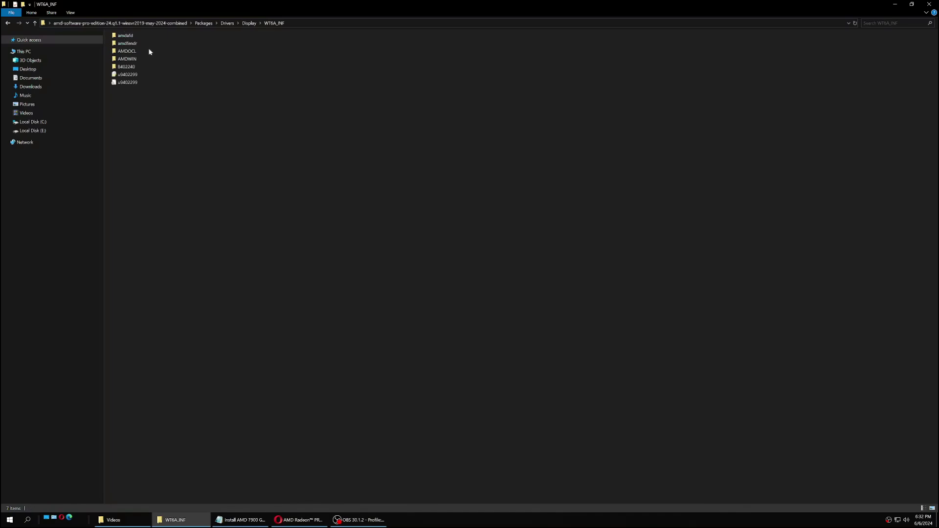
double_click(126, 67)
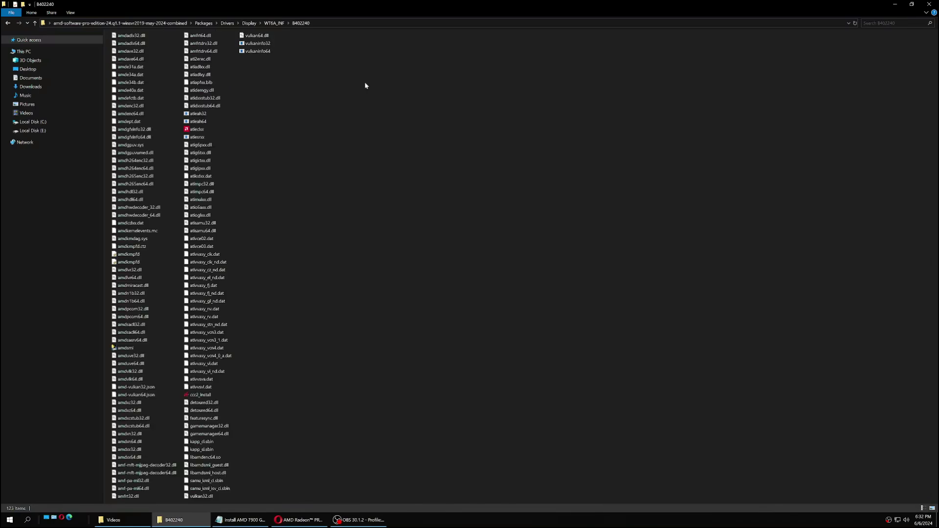
Run ccc2_install from the B402240 folder, minimize the folder window, and close the installer once setup has finished.
right_click(208, 397)
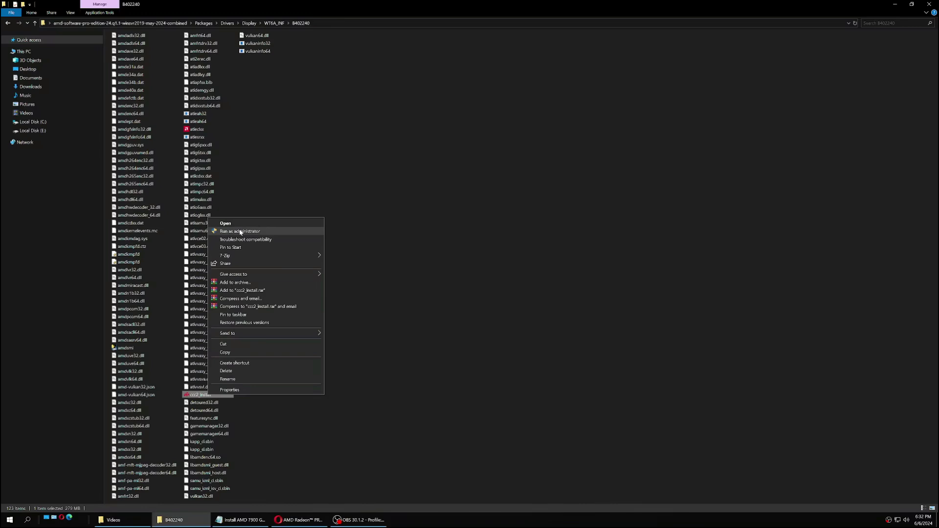
click(413, 384)
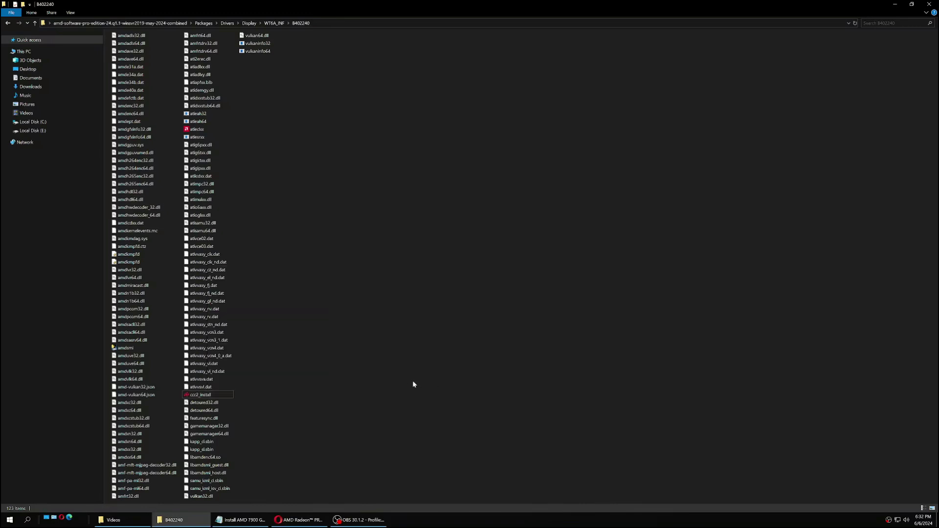
double_click(210, 396)
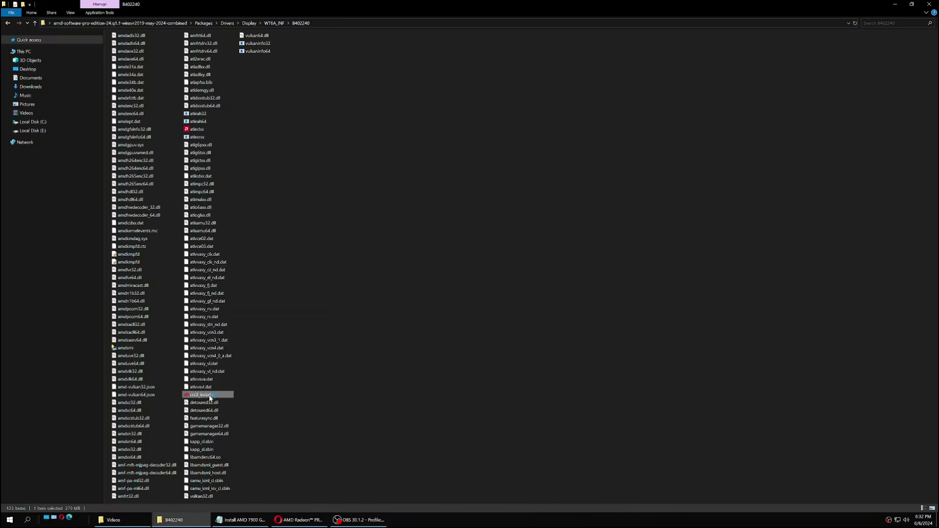
click(895, 5)
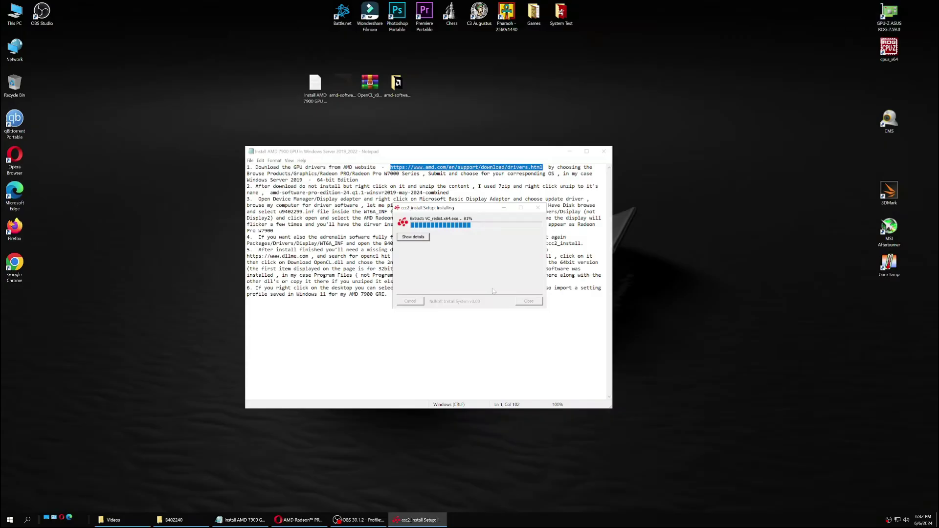
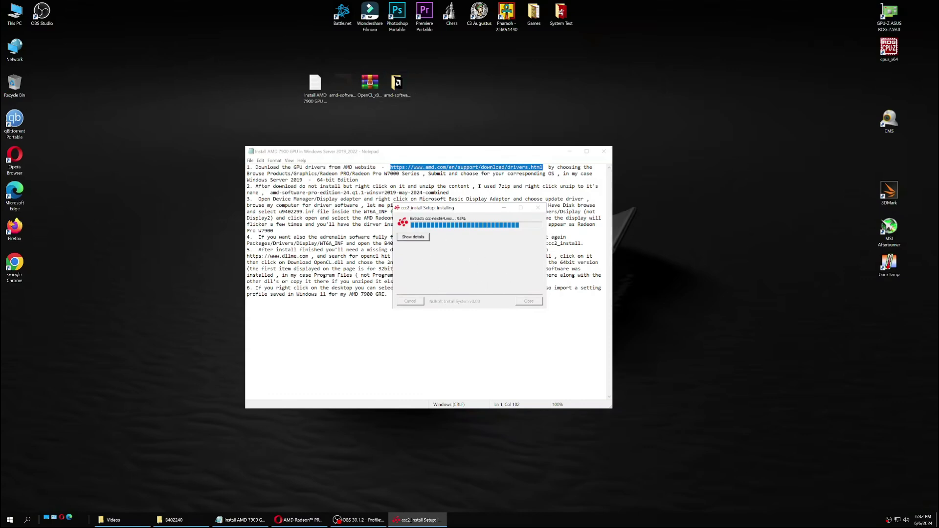
drag(477, 208, 444, 308)
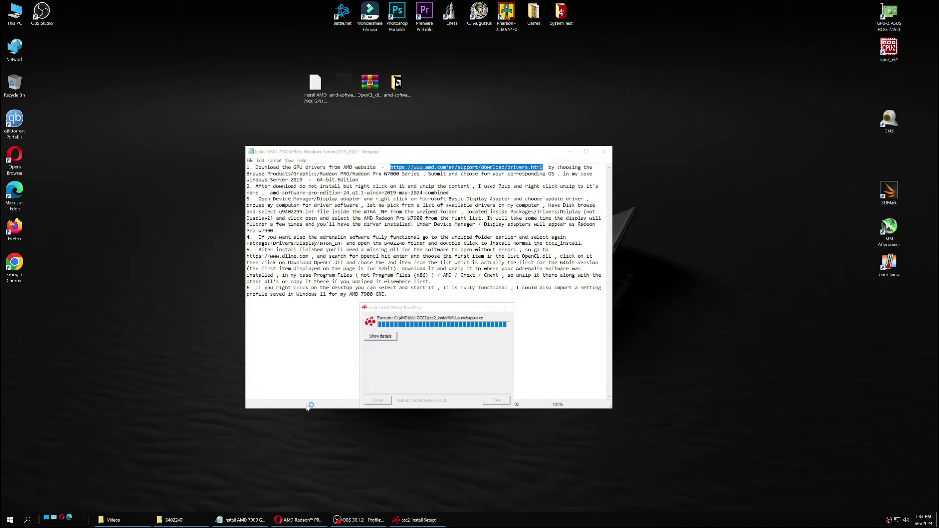
click(372, 84)
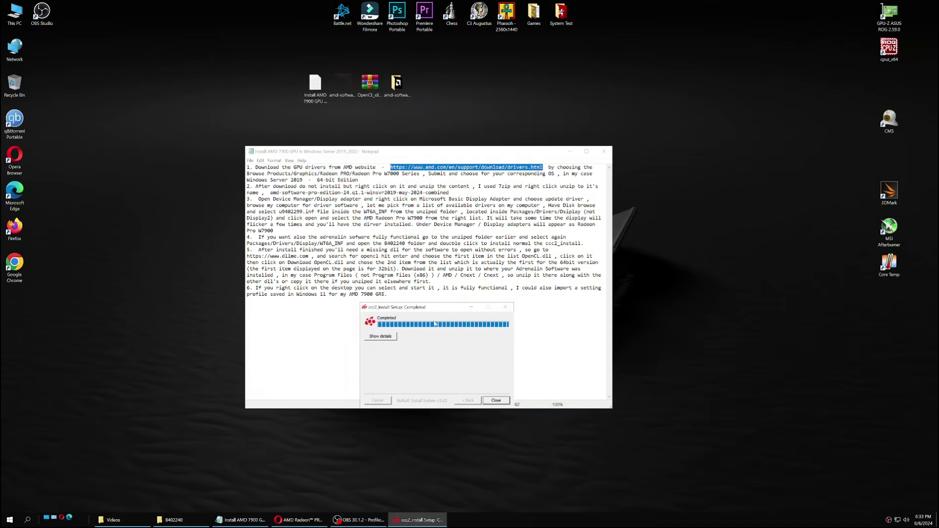
click(496, 400)
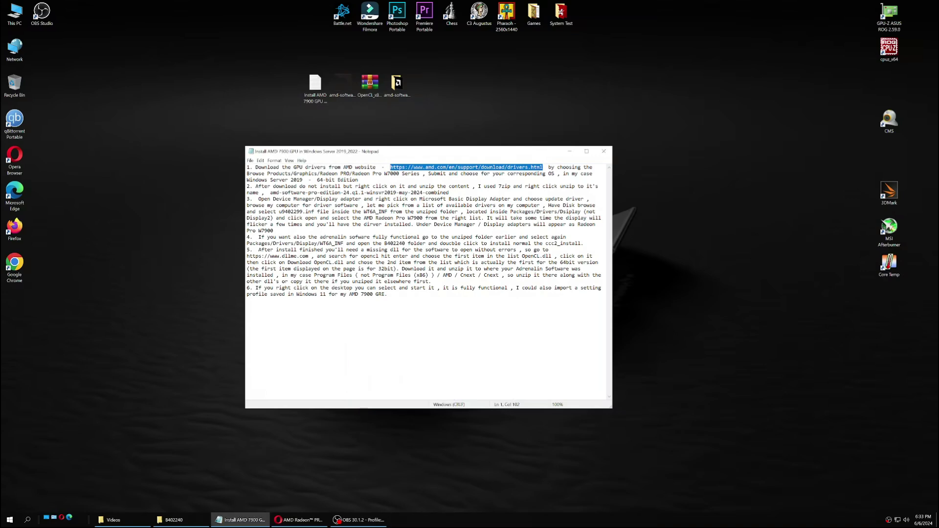
drag(309, 255, 247, 256)
key(ctrl+c)
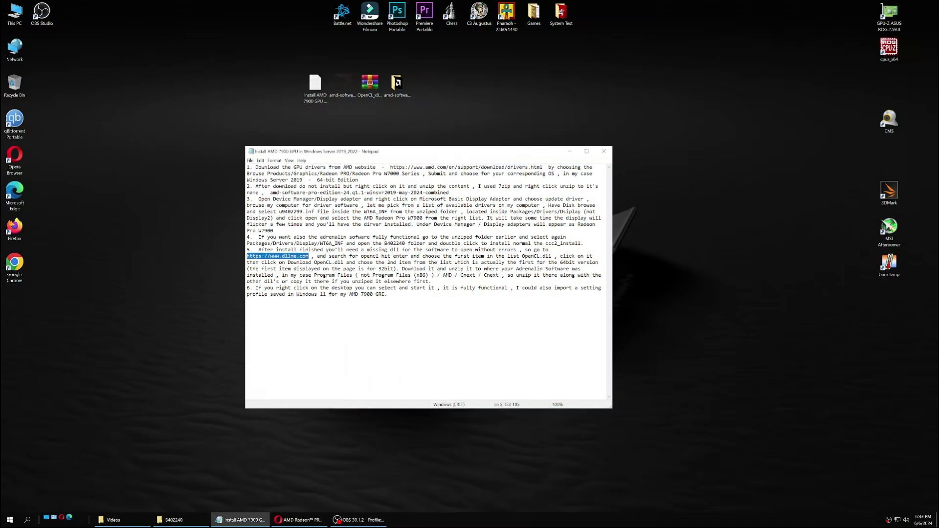
right_click(198, 254)
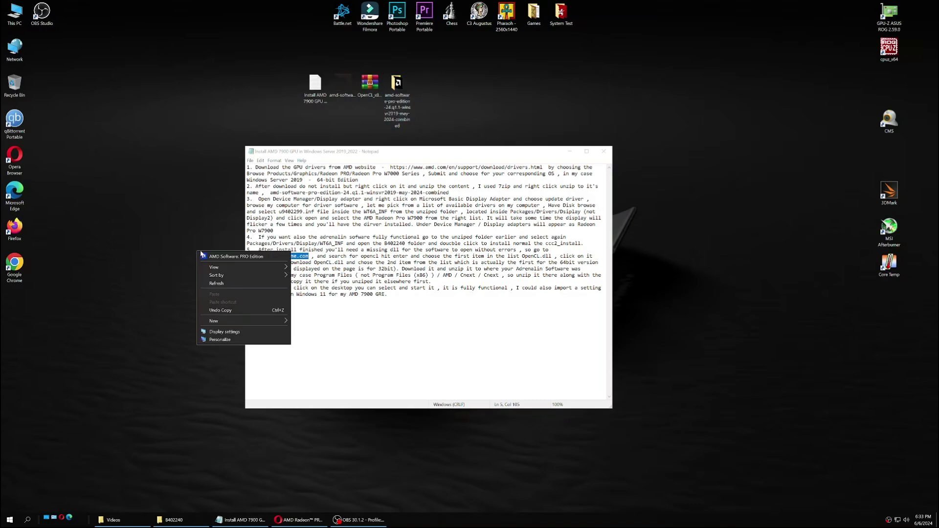
click(232, 259)
right_click(290, 258)
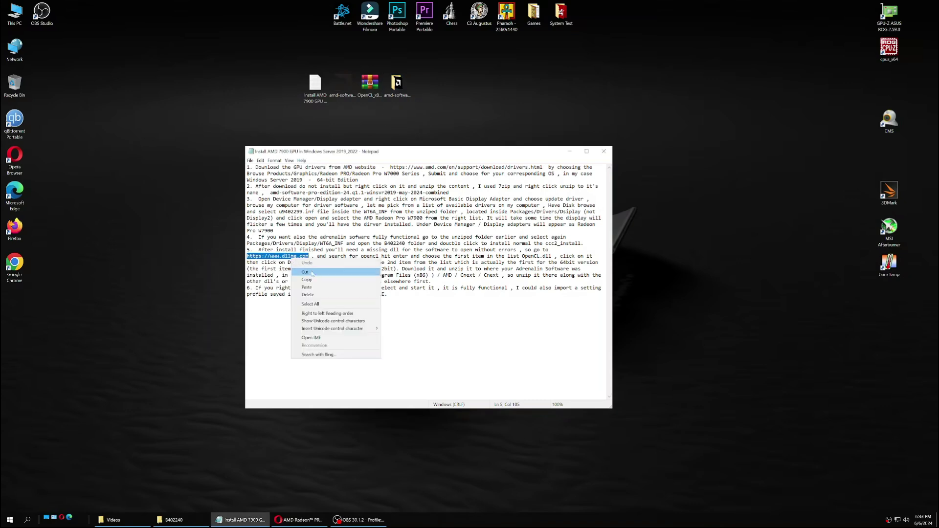
click(300, 280)
click(309, 520)
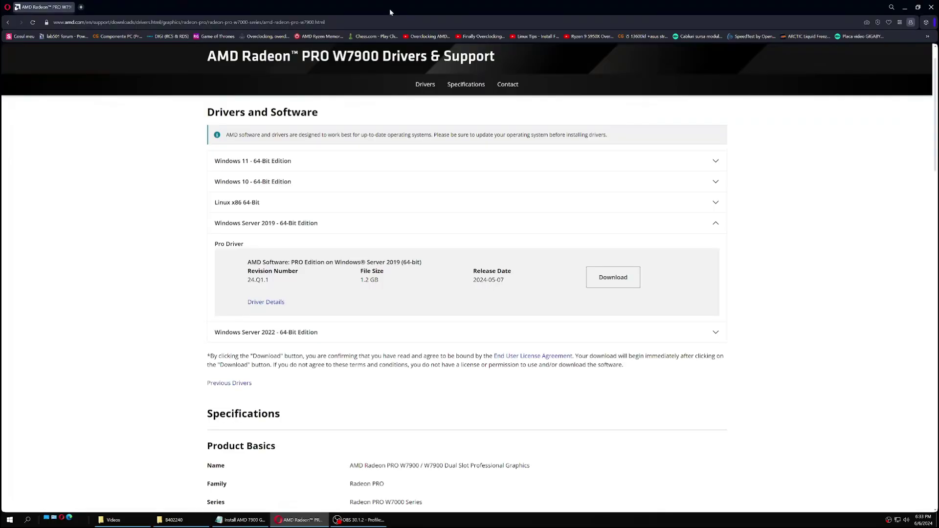
click(81, 7)
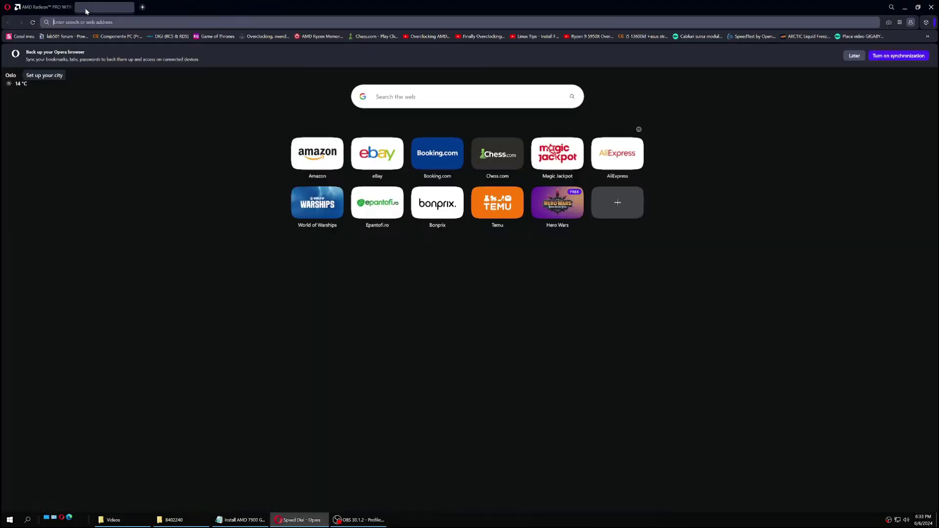
key(ctrl+v)
key(Return)
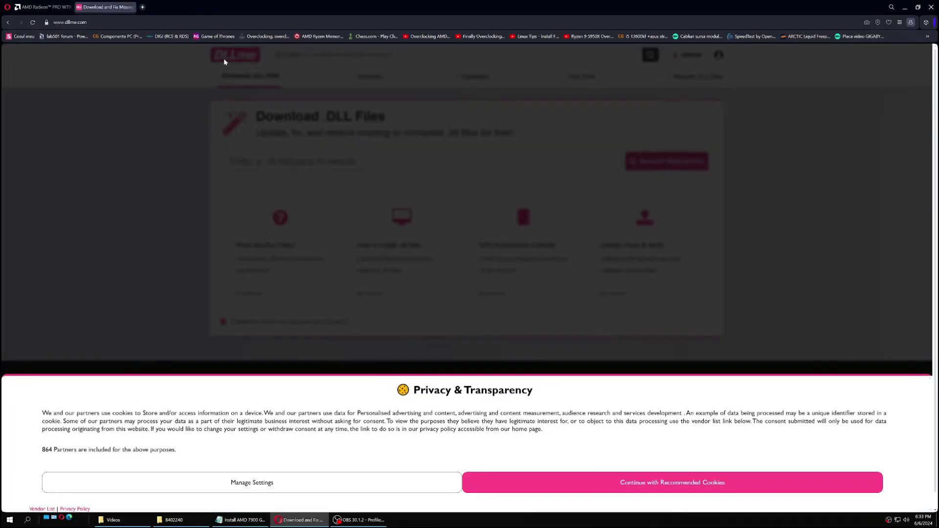
click(674, 489)
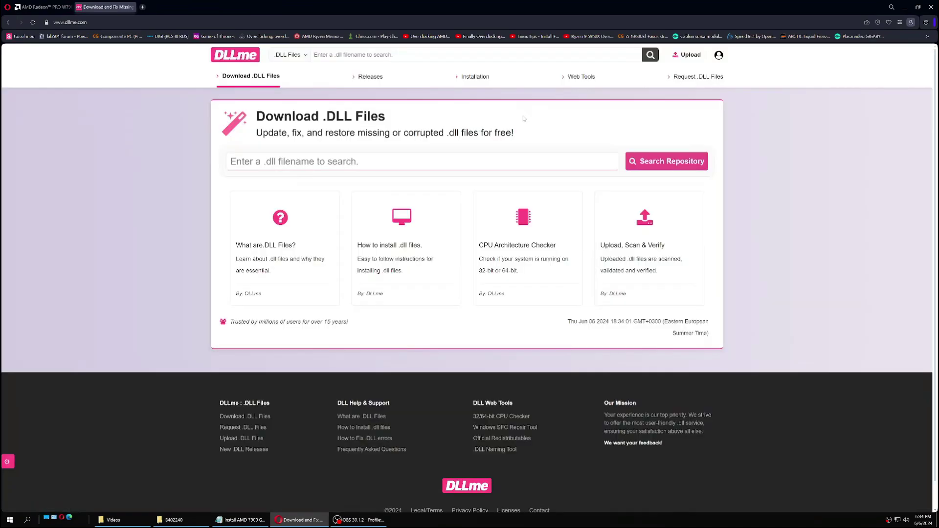
Search the DLL repository for "opencl" and open the OpenCL.dll entry.
click(230, 162)
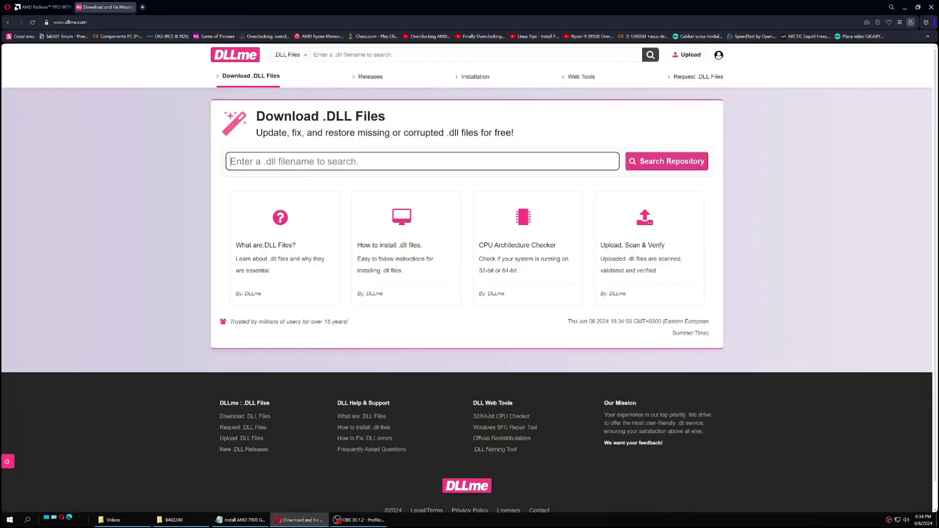
text(opencl)
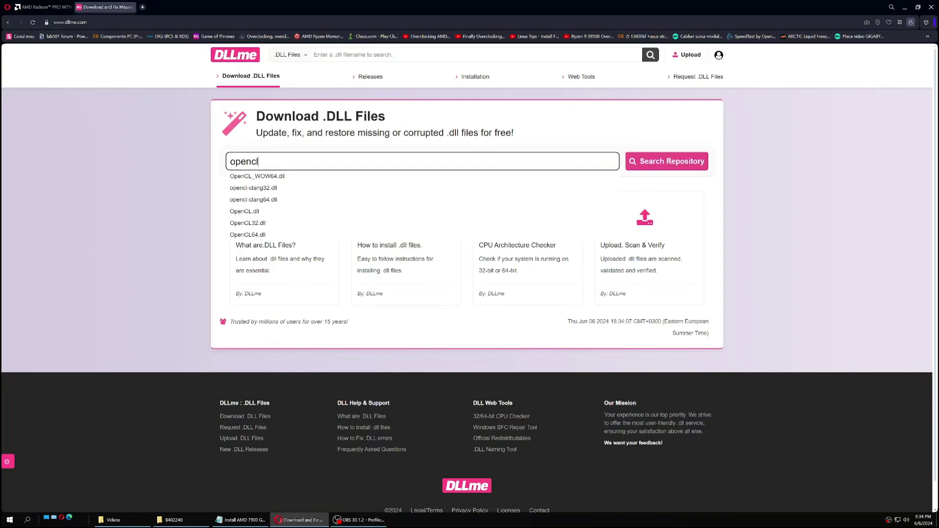
key(Return)
scroll(348, 206, down, 2)
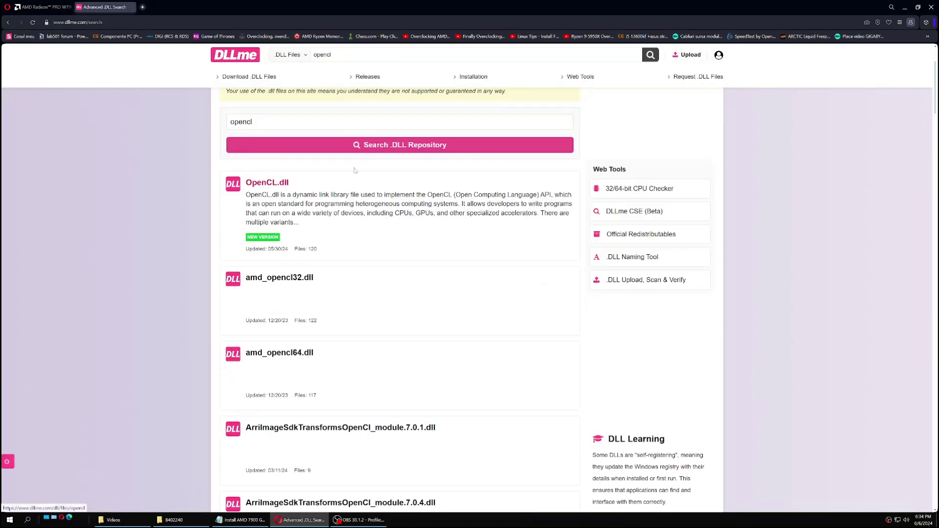
click(281, 185)
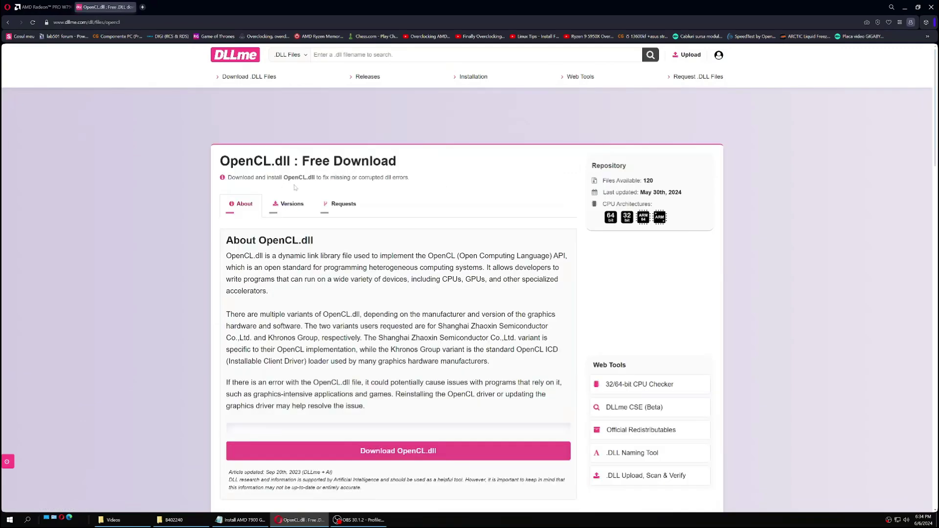
Show the downloadable OpenCL.dll versions and choose the 133.5KB 64-bit version 3.0.6.0 by Khronos Group.
scroll(406, 175, down, 4)
click(417, 268)
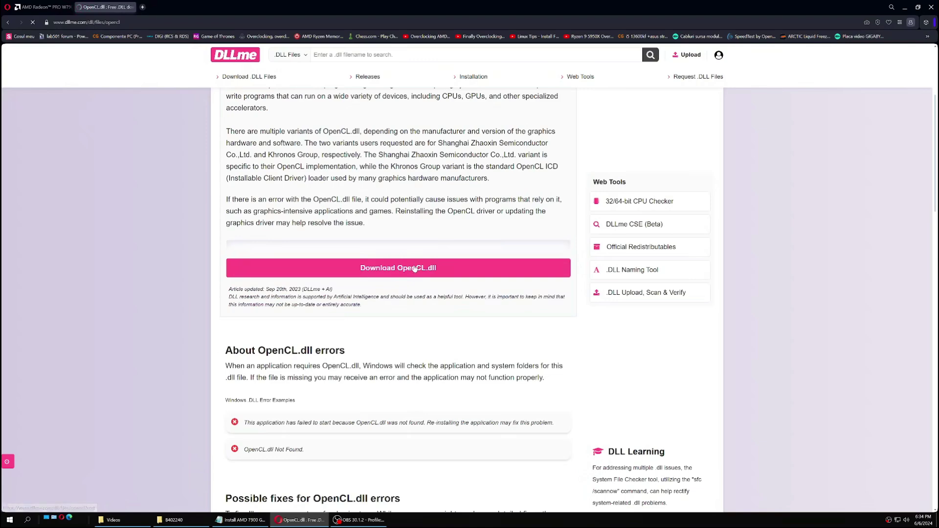
scroll(408, 145, down, 2)
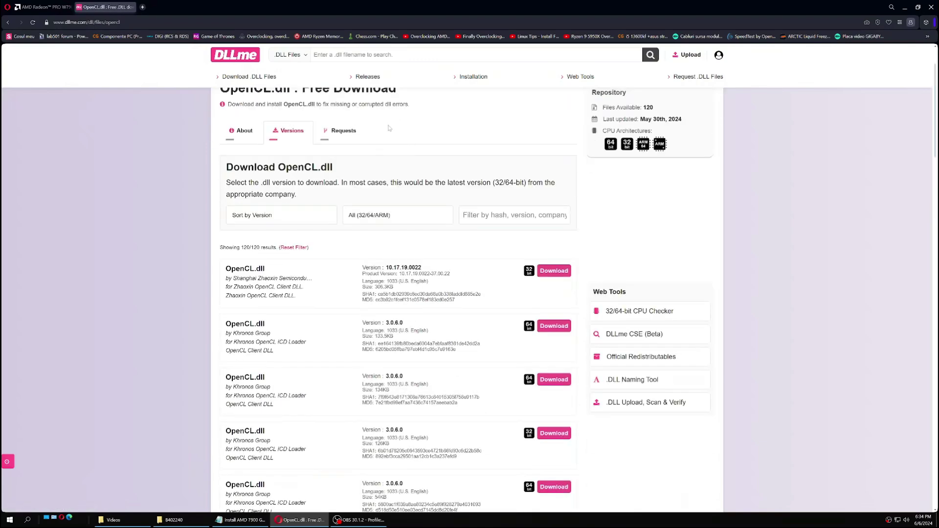
scroll(444, 153, down, 2)
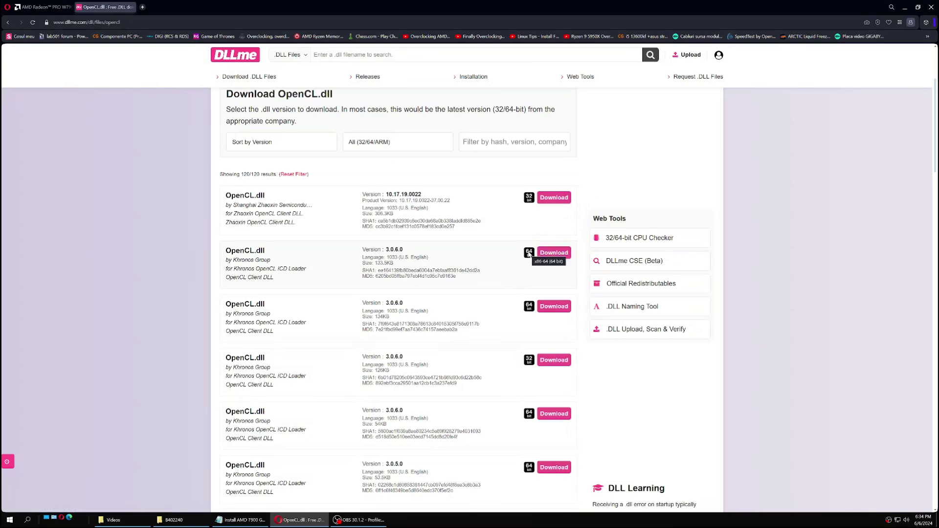
click(554, 253)
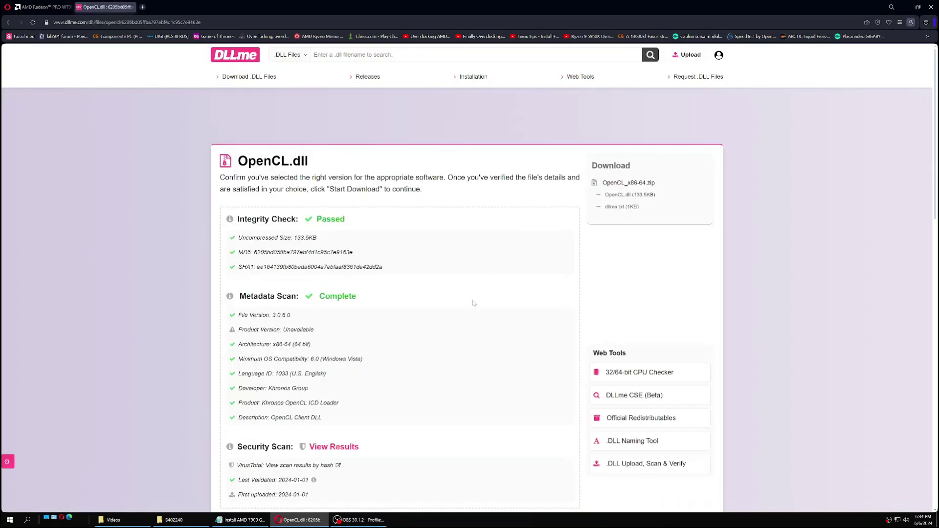
Complete the captcha on the OpenCL.dll download page by selecting all airplane images in both rounds and verifying.
scroll(463, 279, down, 3)
scroll(463, 278, down, 1)
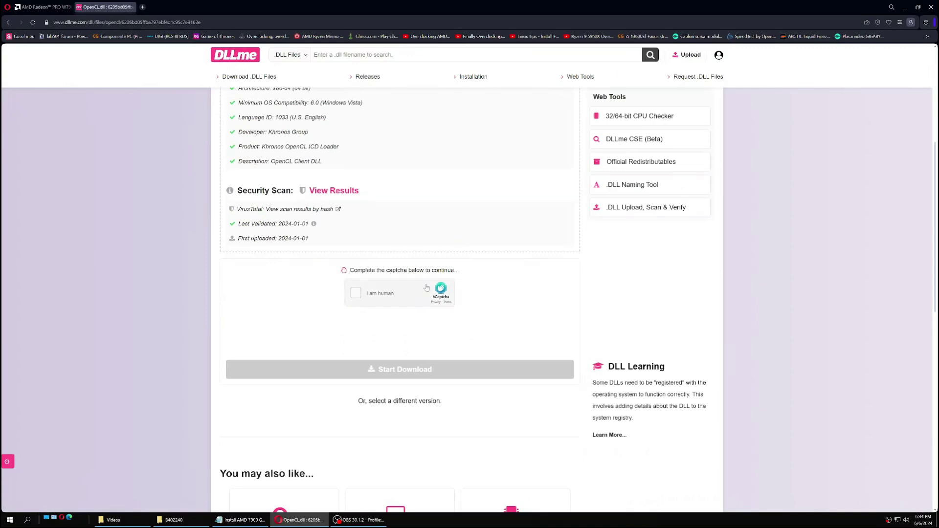
click(356, 293)
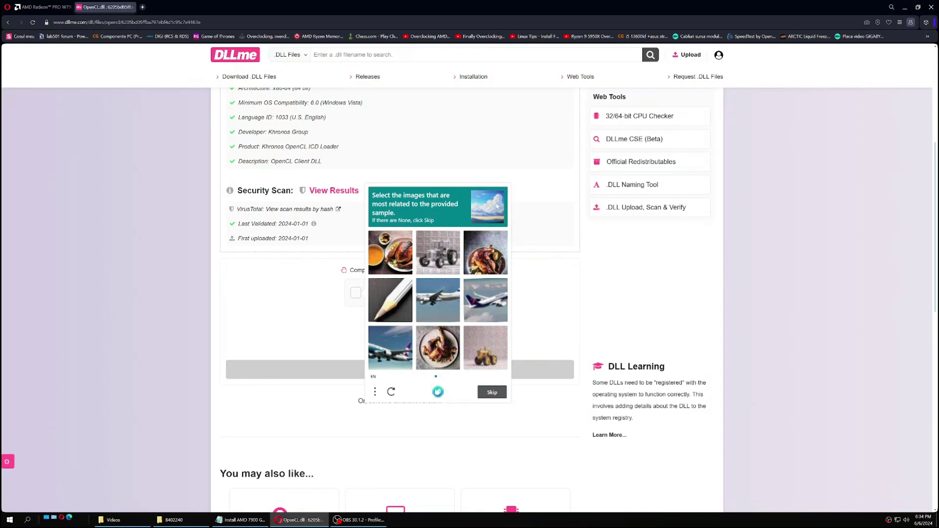
click(491, 300)
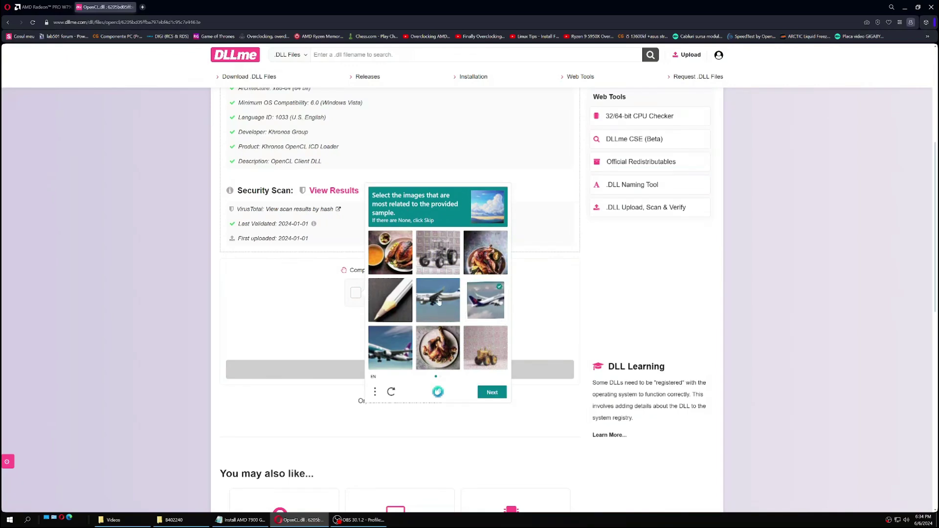
click(439, 306)
click(395, 352)
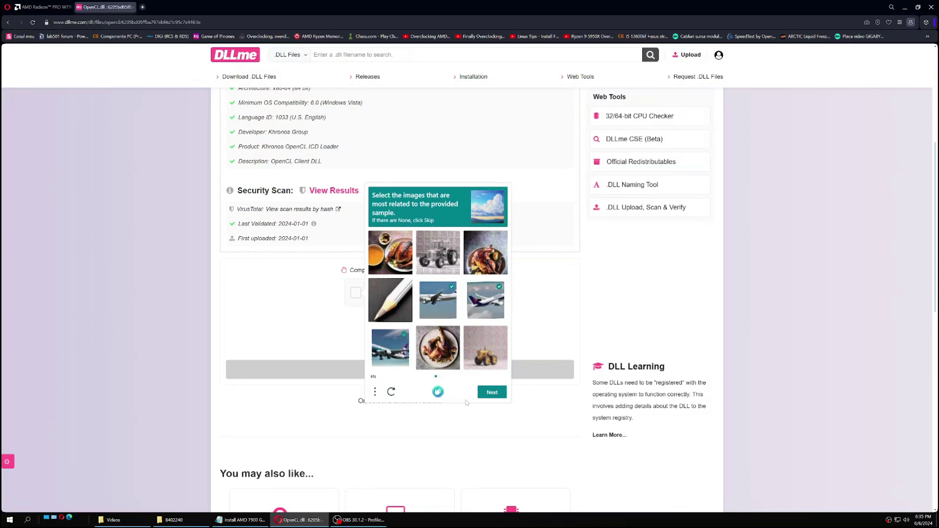
click(491, 393)
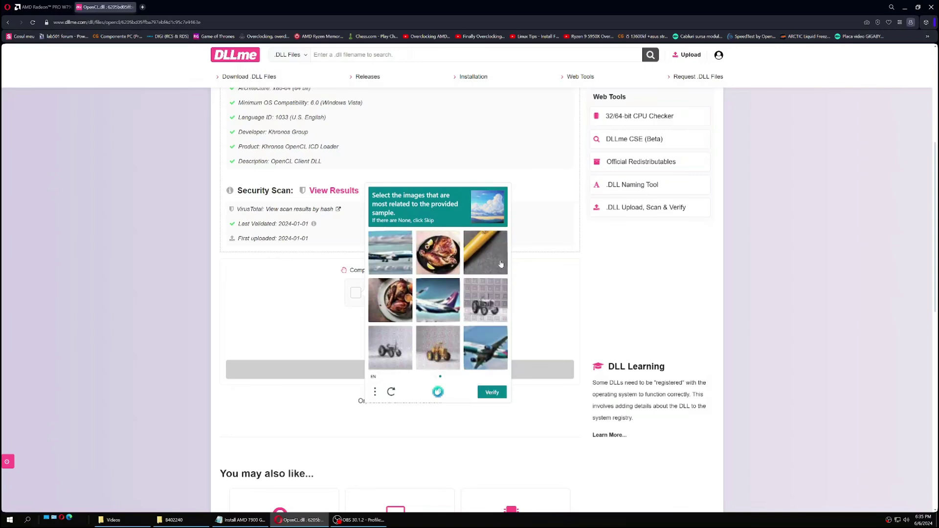
click(391, 254)
click(440, 301)
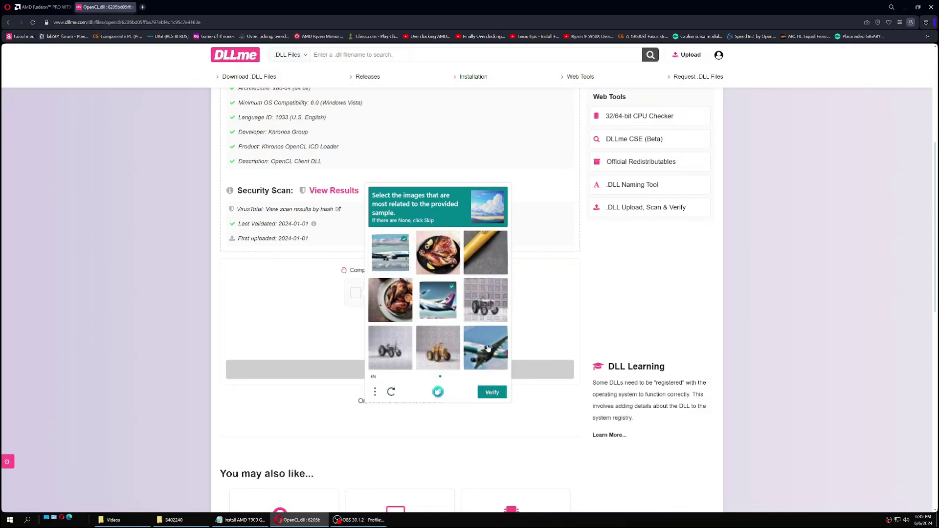
click(489, 348)
click(495, 394)
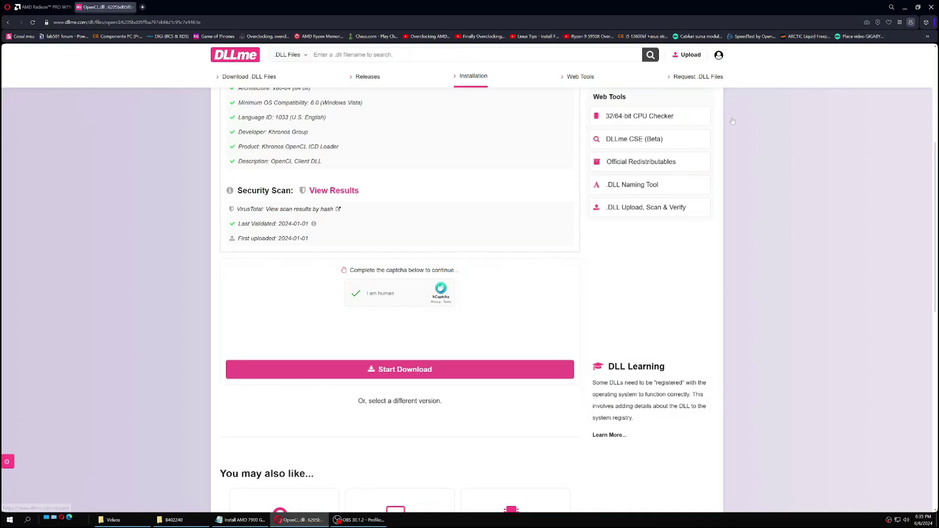
Minimize the browser, extract the OpenCL_x86-64 archive directly onto the desktop with 7-Zip, and select the extracted OpenCL.dll.
click(905, 7)
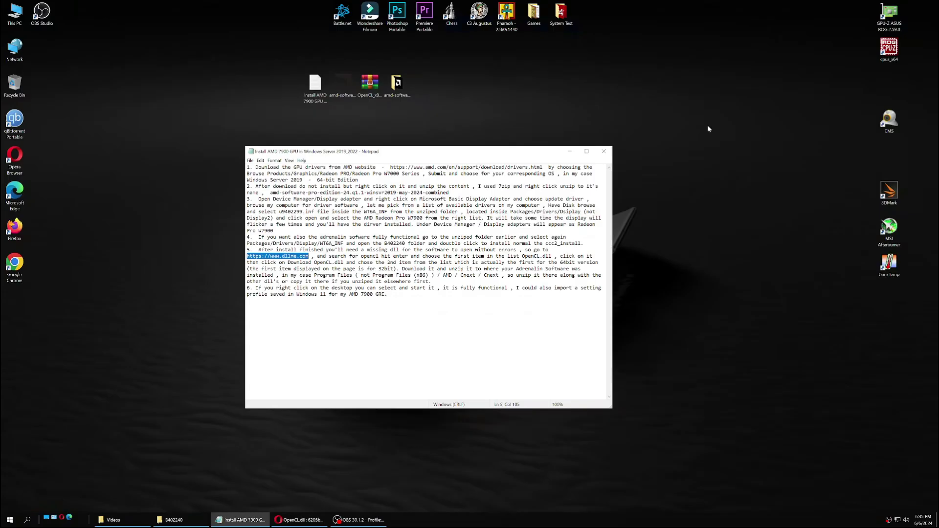
right_click(371, 86)
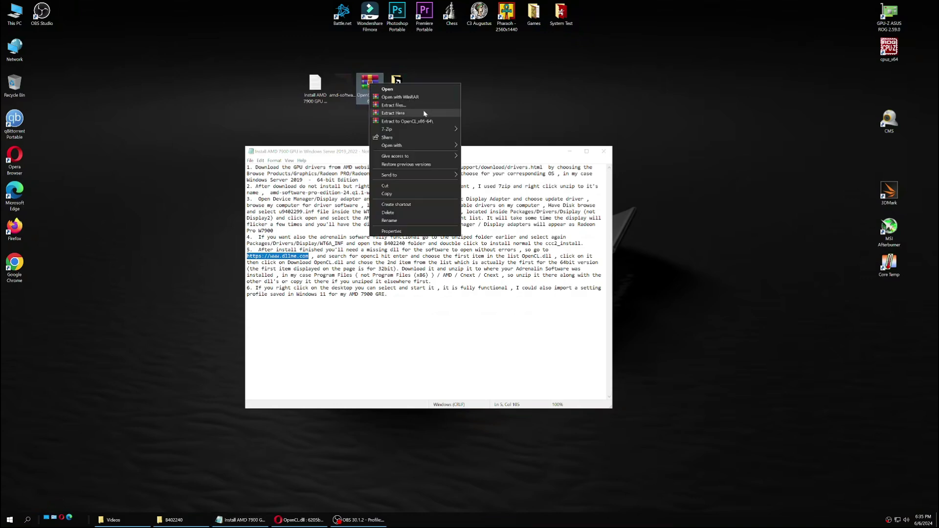
mouse_move(416, 128)
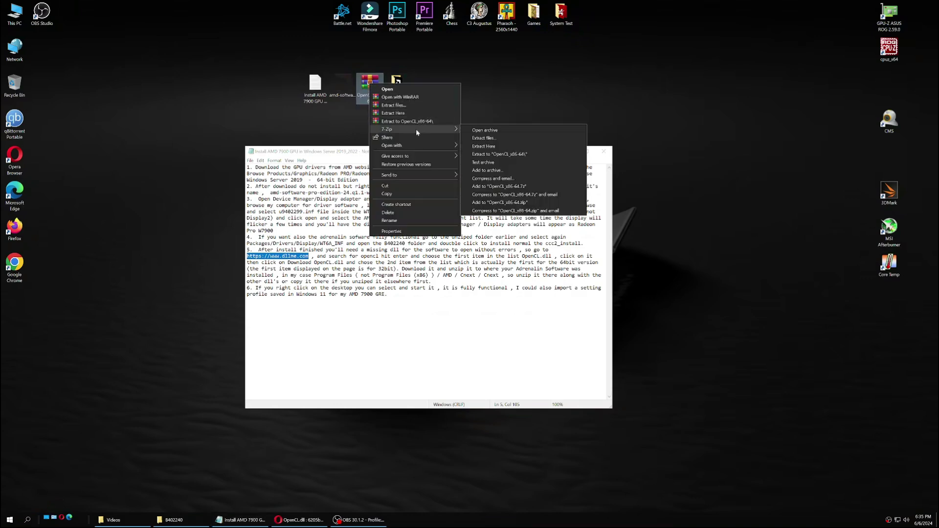
click(487, 146)
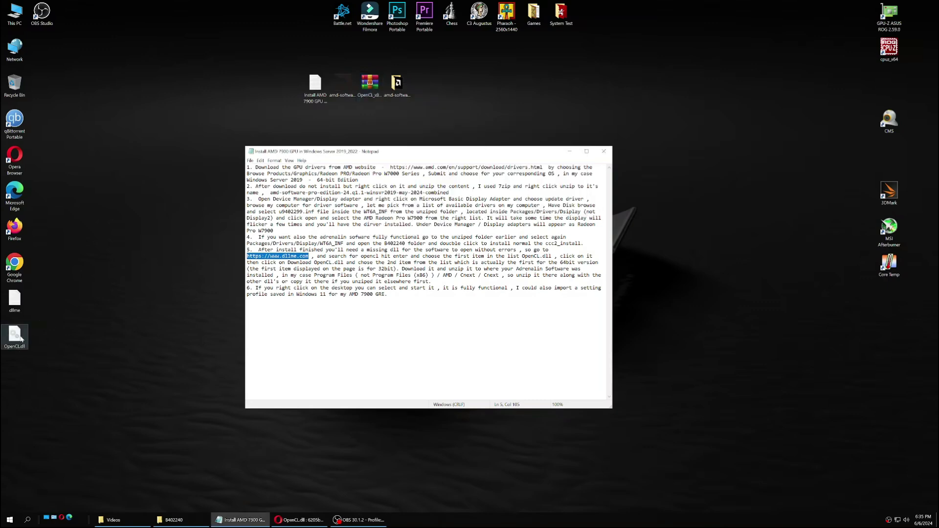
click(14, 335)
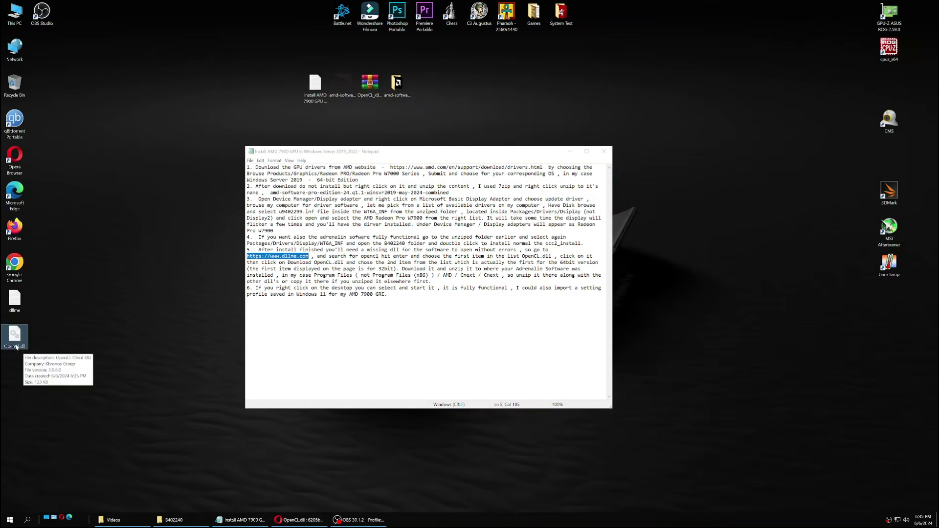
Copy the extracted OpenCL.dll from the desktop and return to the installation notes.
right_click(16, 338)
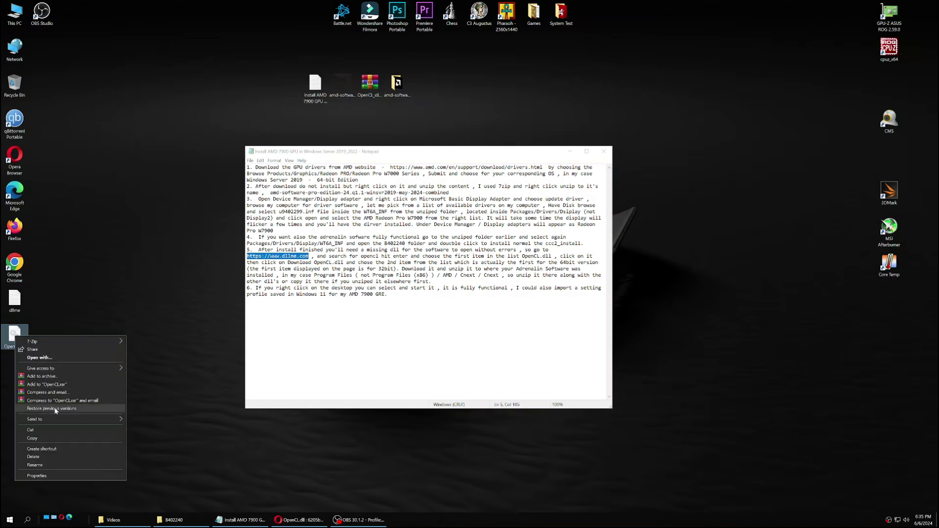
click(34, 438)
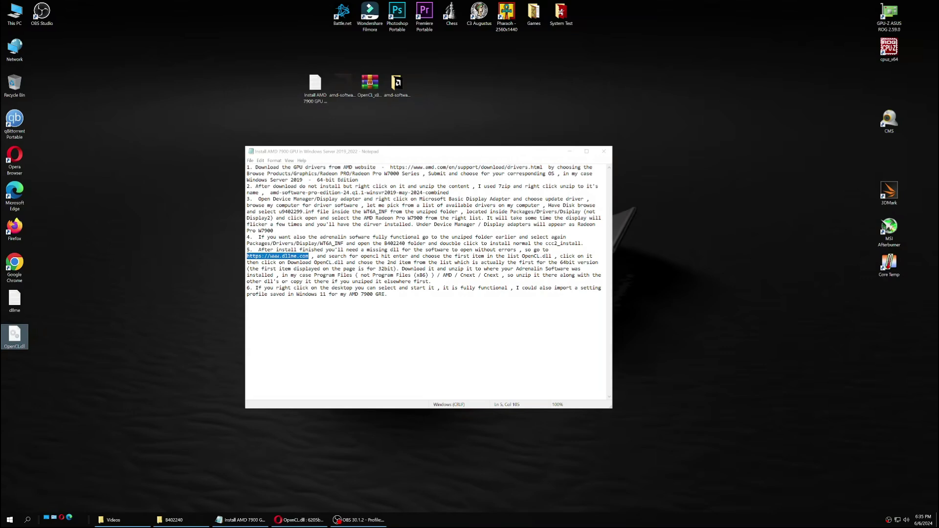
click(387, 294)
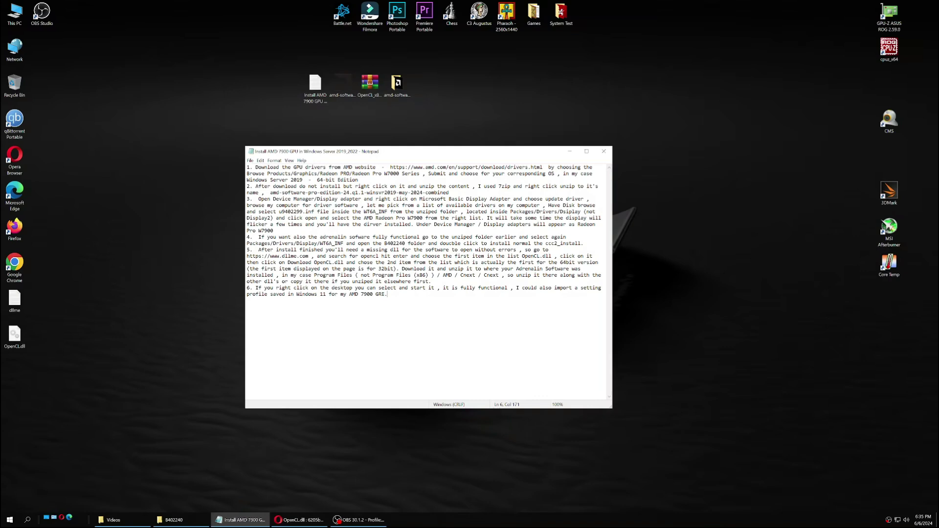
Browse in File Explorer to the Adrenalin software folder C:\Program Files\AMD\CNext\CNext.
click(122, 520)
click(47, 122)
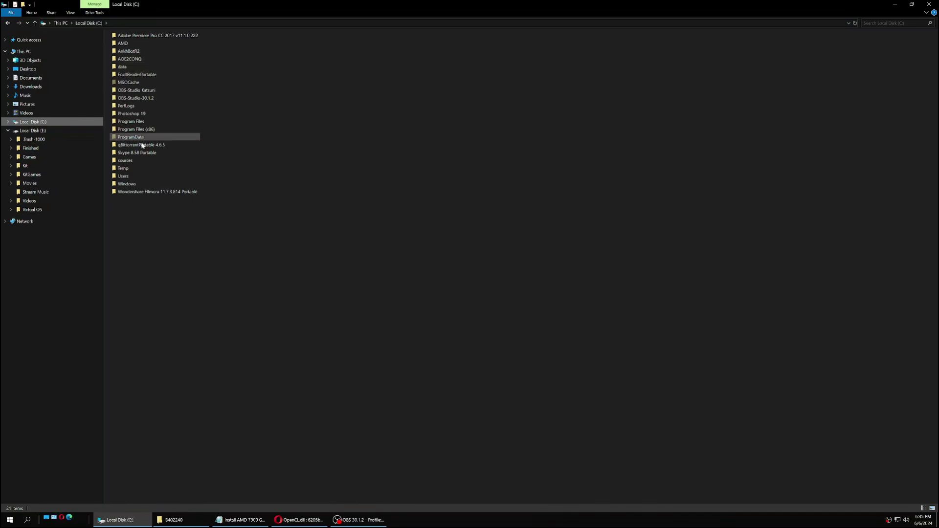
click(136, 123)
double_click(136, 122)
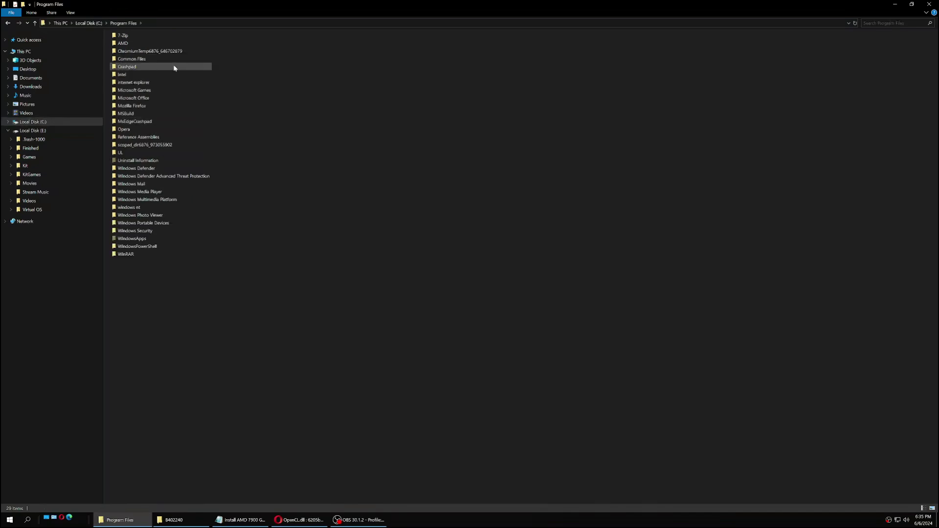
click(124, 45)
double_click(123, 44)
double_click(125, 37)
double_click(124, 36)
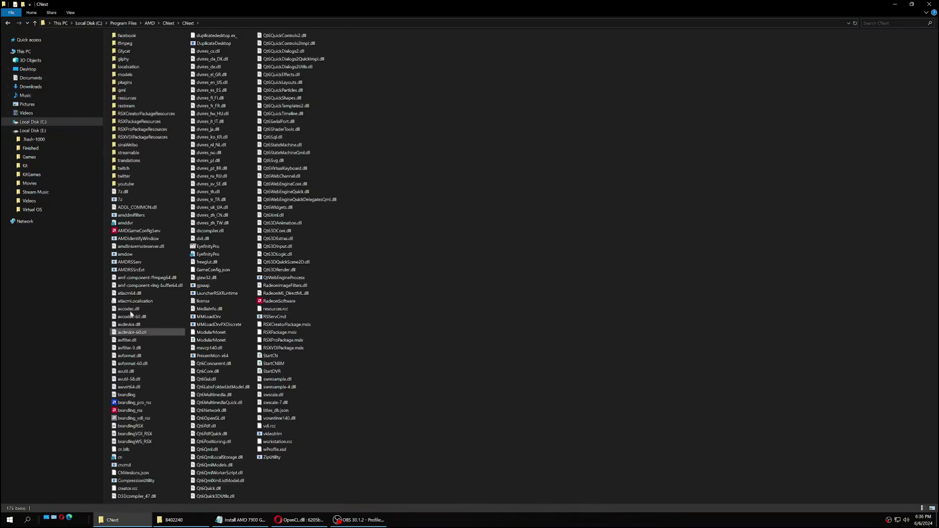
Paste OpenCL.dll into the inner CNext folder and close both File Explorer windows.
right_click(489, 293)
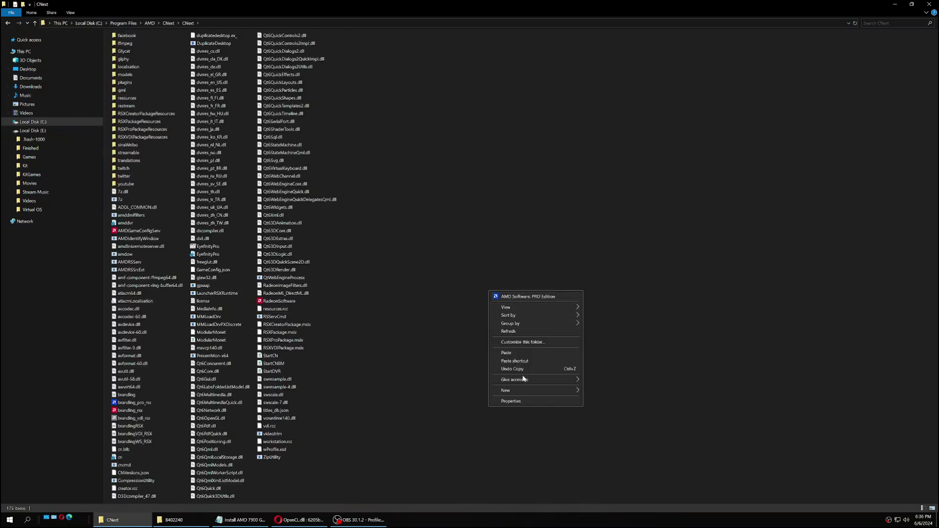
click(507, 352)
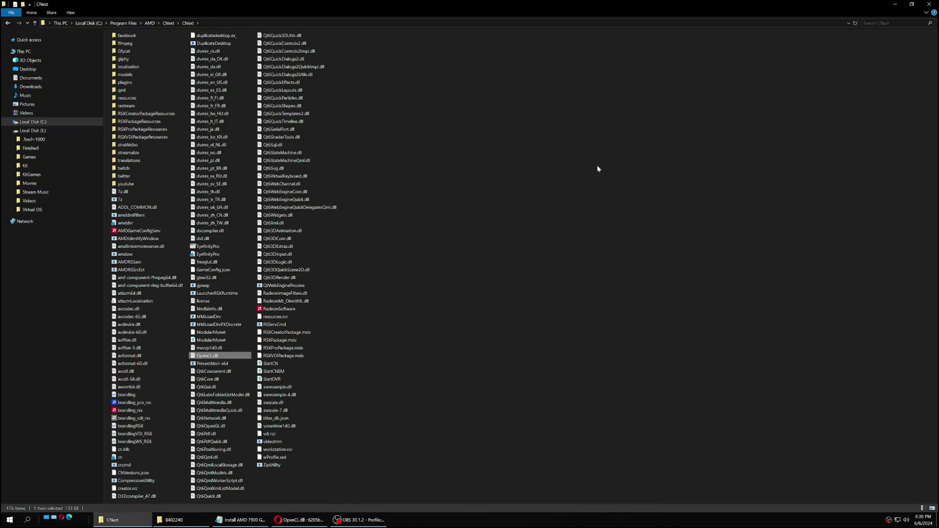
click(929, 5)
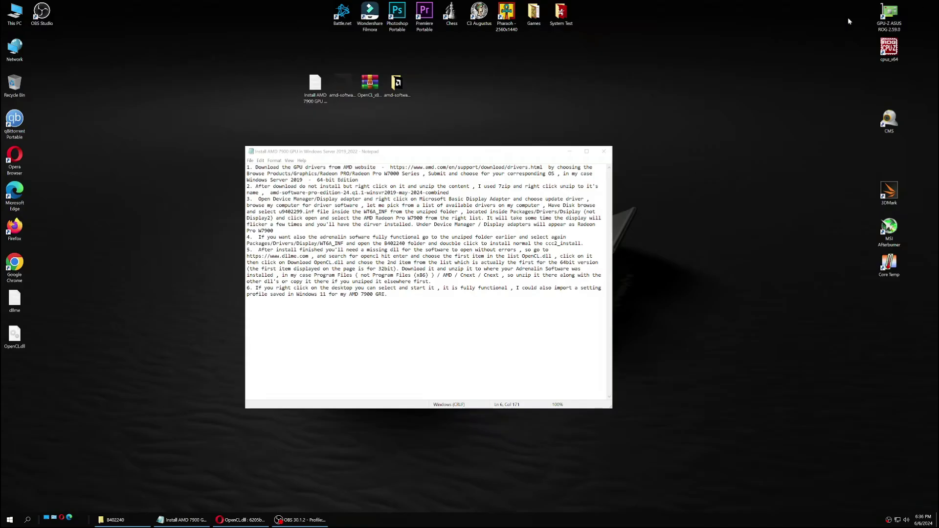
right_click(120, 520)
click(119, 504)
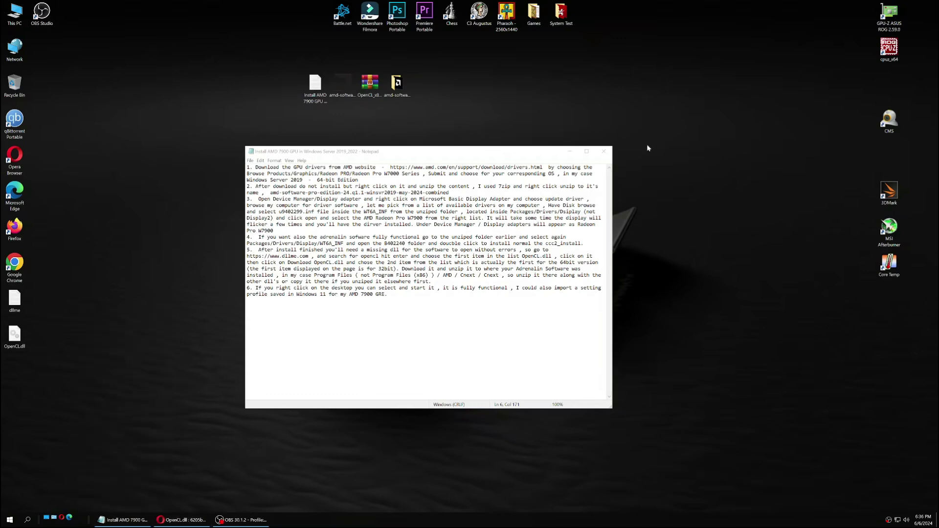
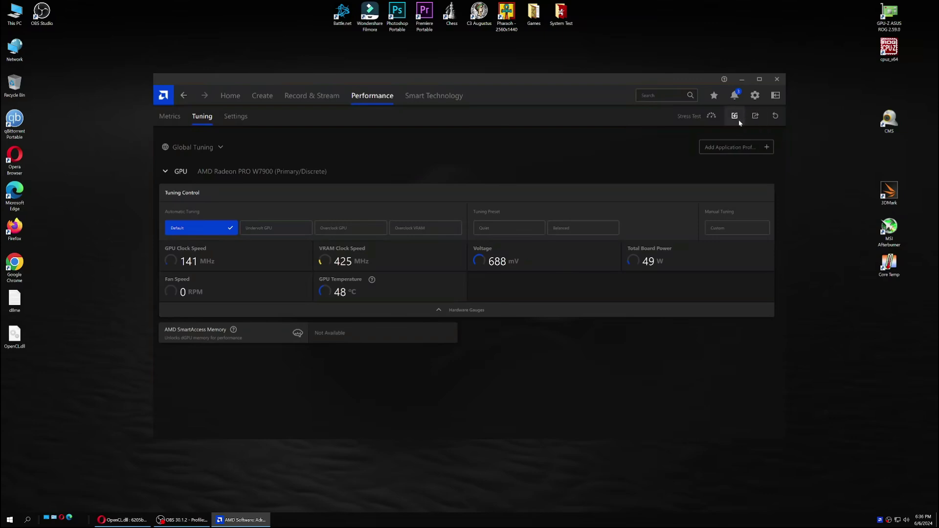
Import the saved 7900 GRE tuning profile XML from E:\Finished and accept overriding the existing GPU settings.
click(735, 116)
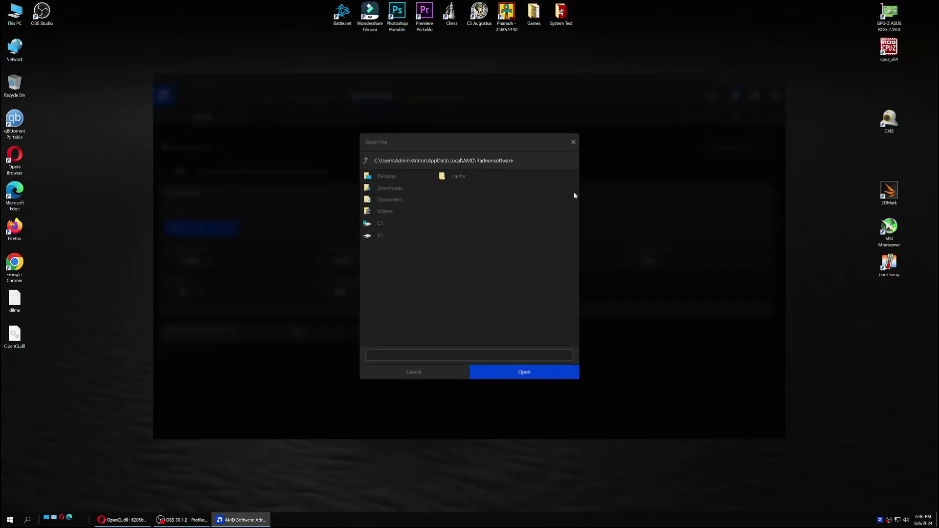
click(379, 236)
double_click(452, 190)
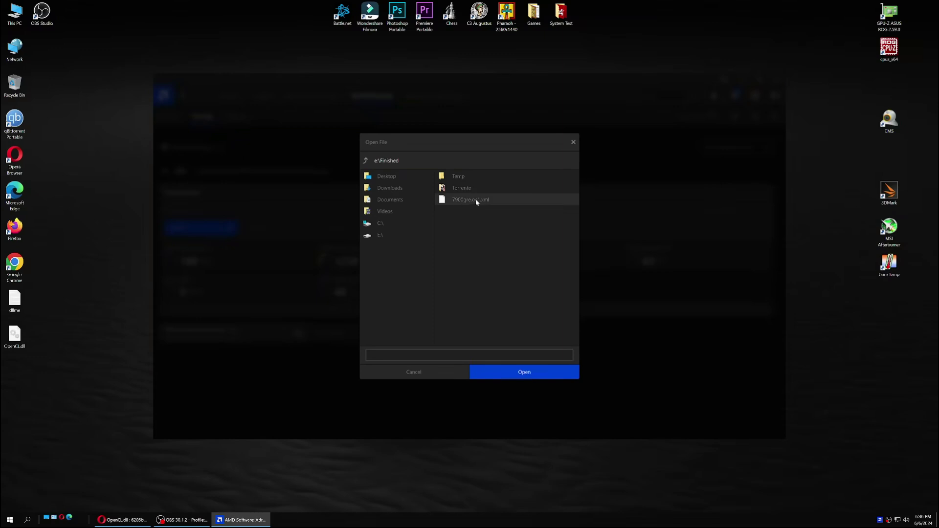
double_click(470, 199)
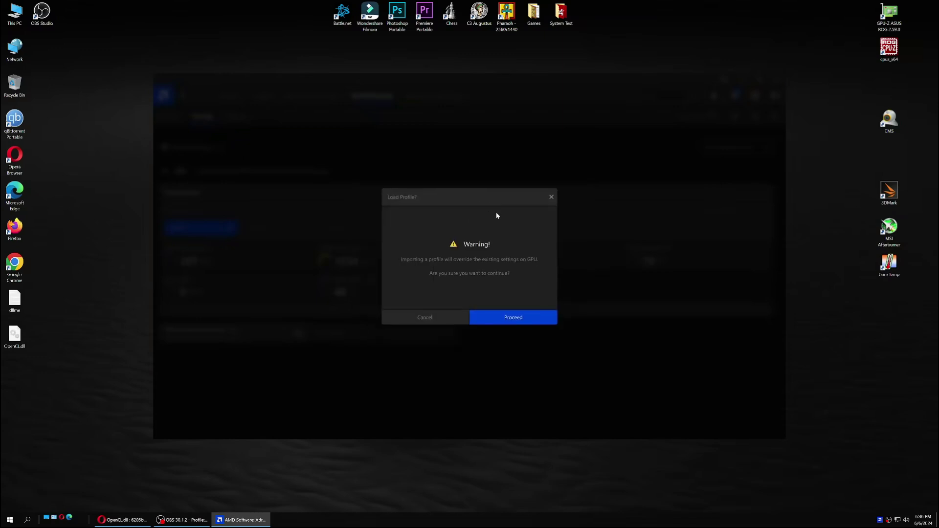
click(527, 317)
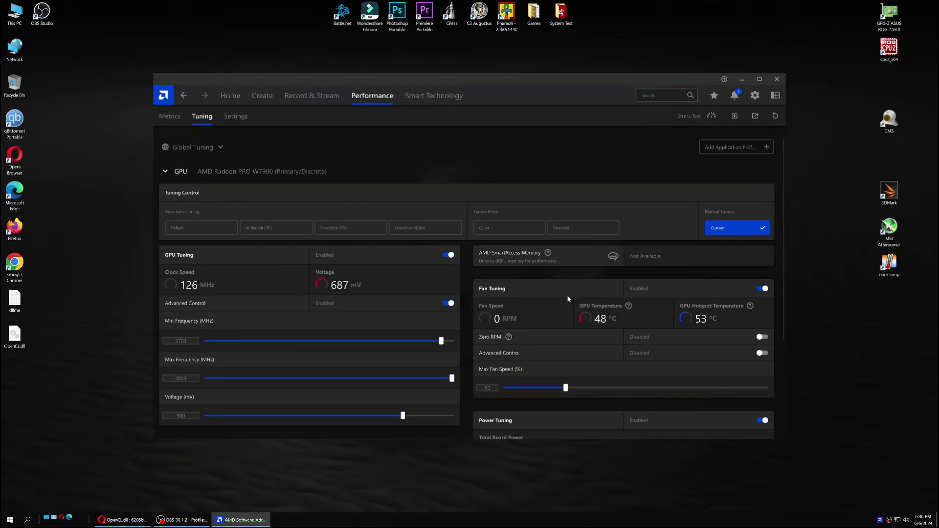
Lower the GPU tuning voltage to 950 mV and apply the change.
scroll(586, 304, down, 3)
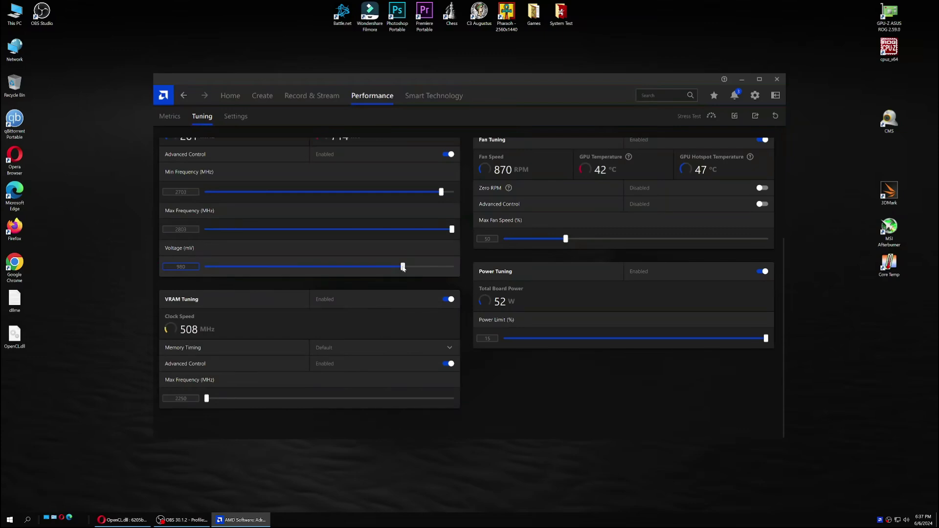
drag(403, 267, 382, 268)
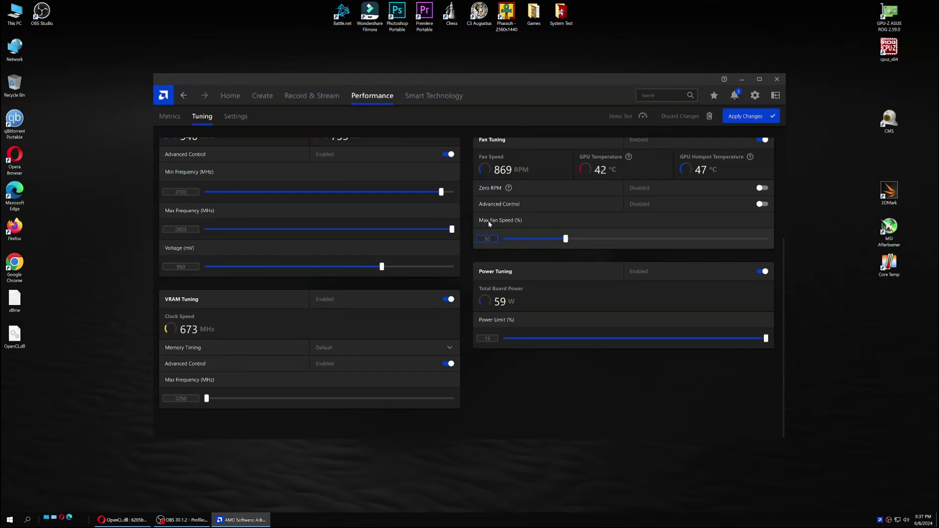
click(763, 116)
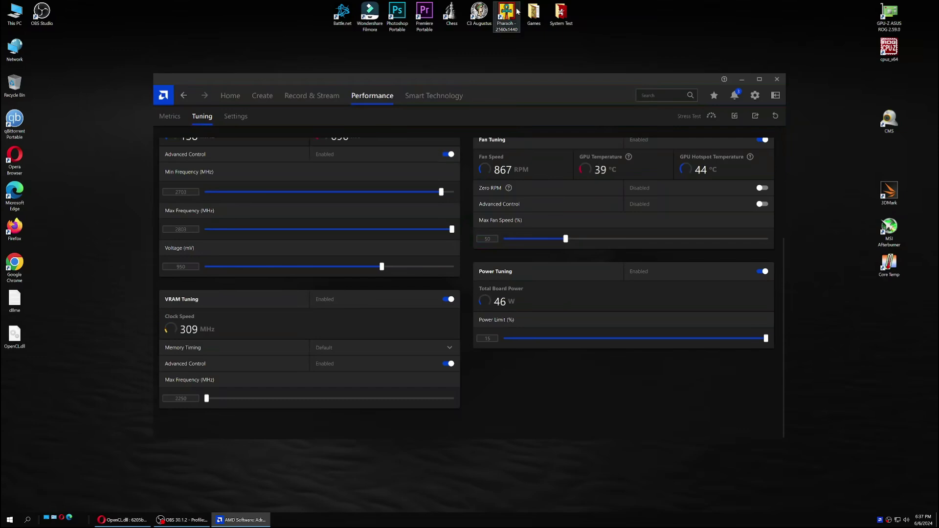
Open GPU-Z twice to examine the graphics card's name, driver version and clocks, closing it each time.
double_click(889, 15)
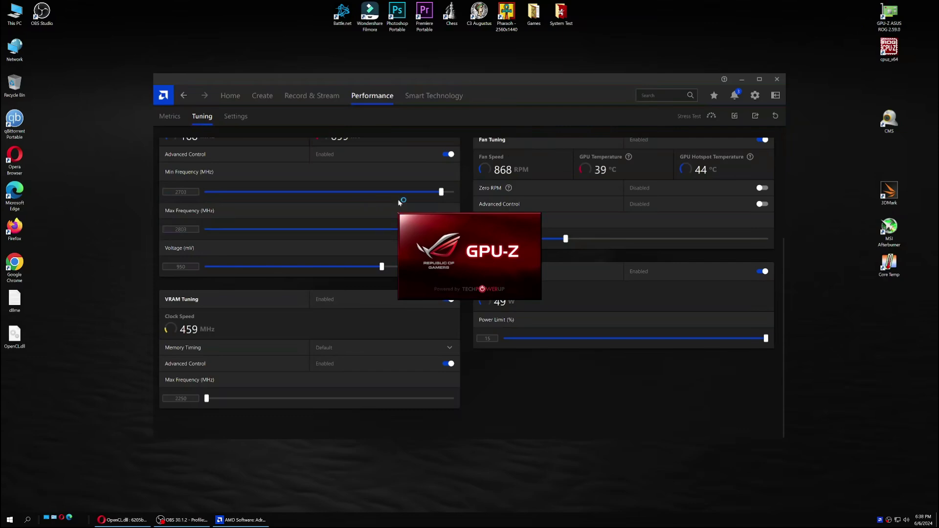
mouse_move(488, 182)
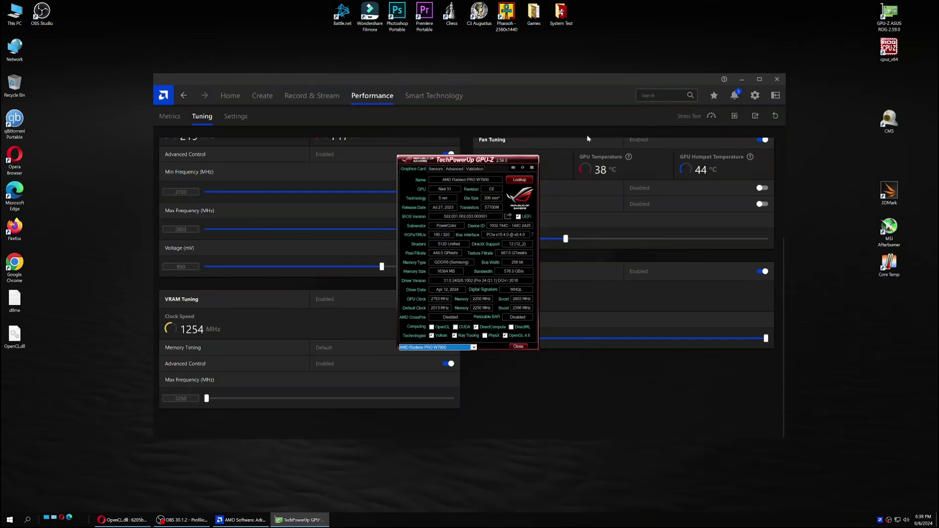
click(520, 346)
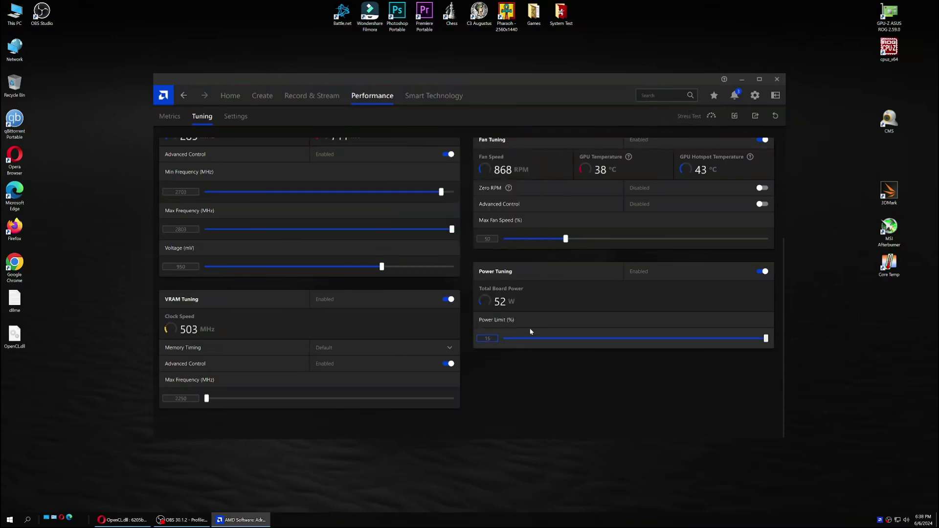
double_click(890, 15)
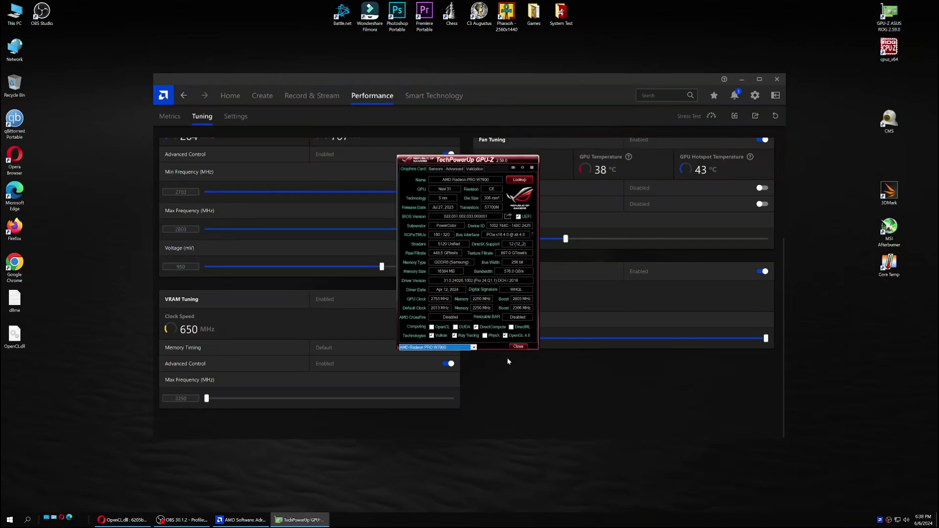
click(518, 347)
Open CPU-Z, examine the processor, mainboard and memory details, and close it.
double_click(889, 47)
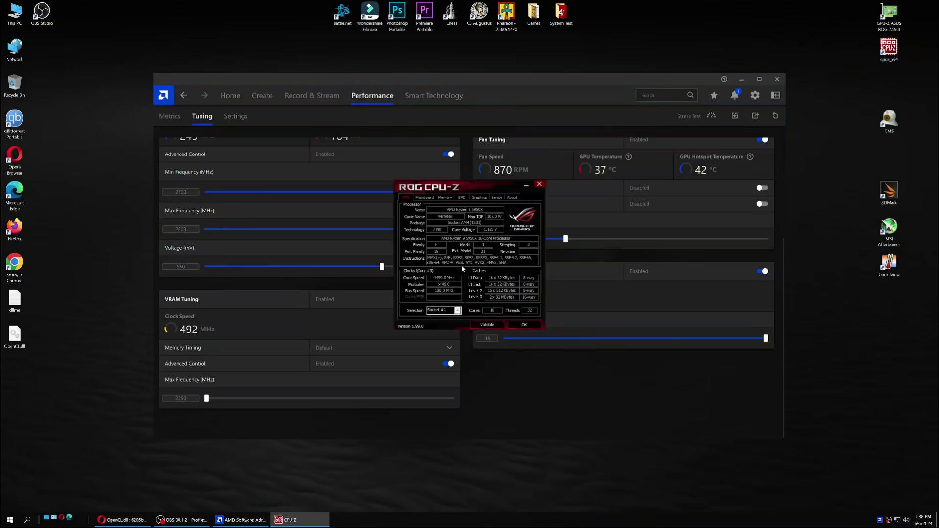
click(425, 197)
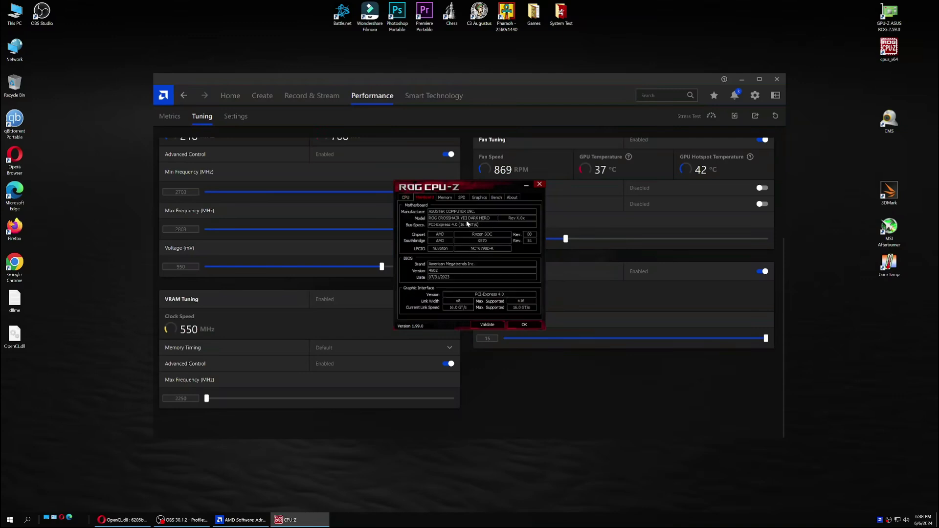
click(445, 197)
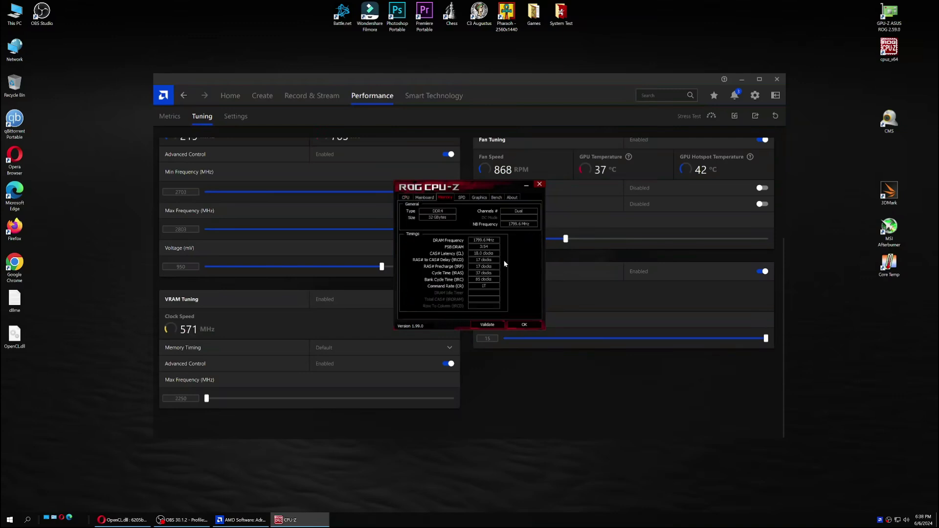
click(525, 326)
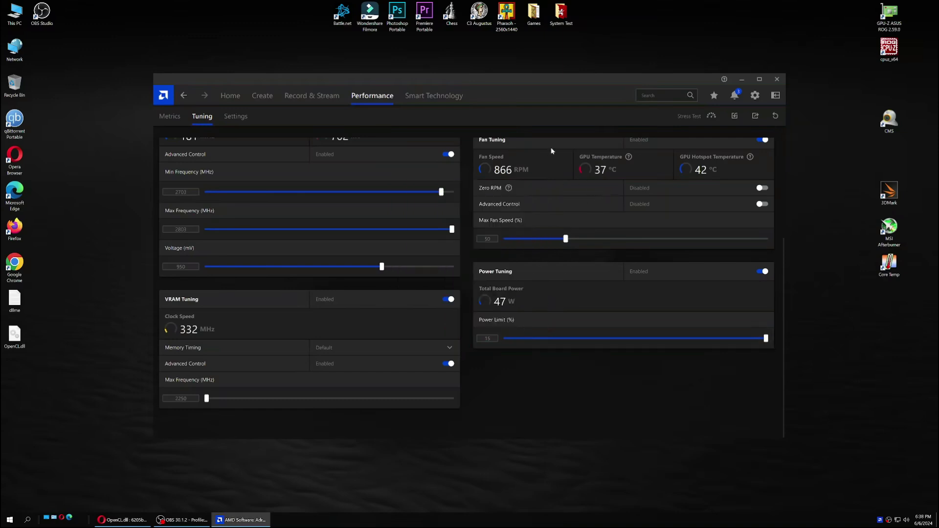